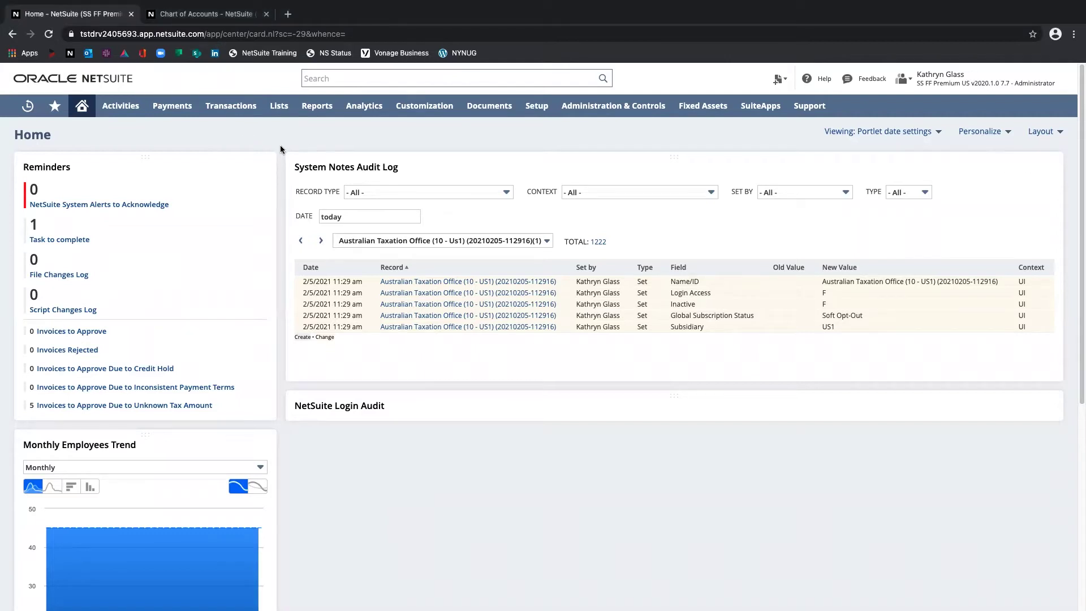
From the chart of accounts, open the 1900 Intercompany Receivables and 2900 Intercompany Payables account records in separate browser tabs.
{"action": "mouse_move", "coordinate": [279, 108]}
{"action": "mouse_move", "coordinate": [283, 160]}
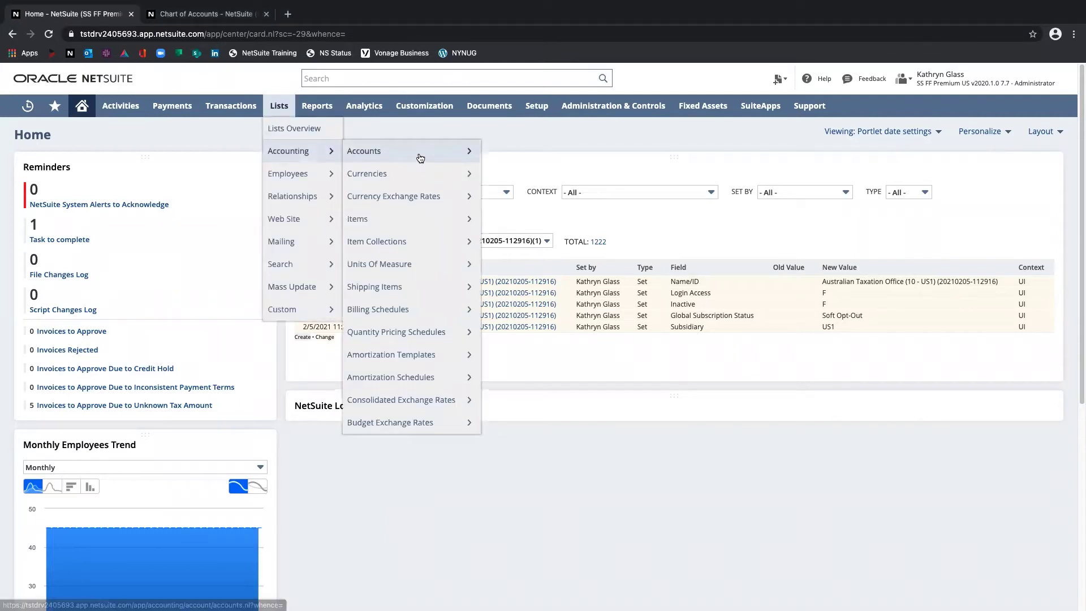
{"action": "mouse_move", "coordinate": [396, 151]}
{"action": "key", "text": "ctrl+f"}
{"action": "key", "text": "ctrl+Tab"}
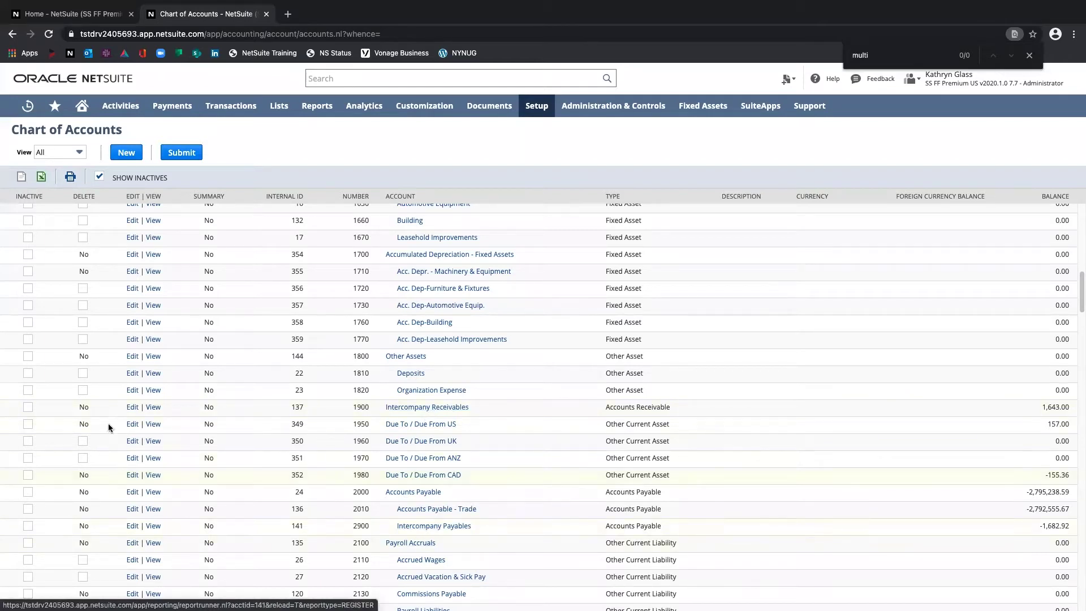
{"action": "right_click", "coordinate": [151, 406]}
{"action": "left_click", "coordinate": [162, 462]}
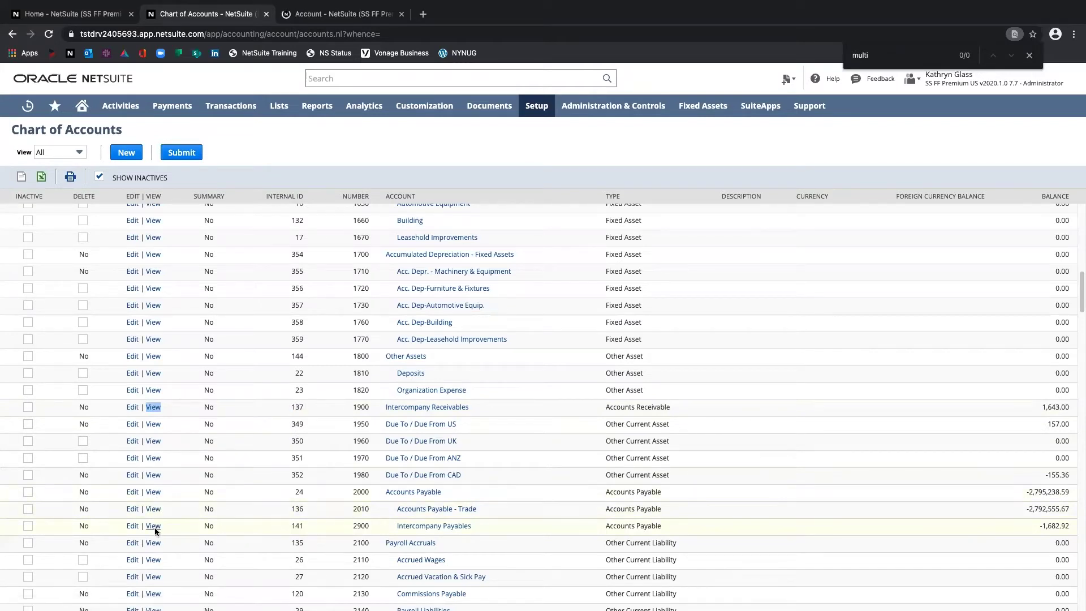
{"action": "right_click", "coordinate": [155, 528]}
{"action": "left_click", "coordinate": [244, 445]}
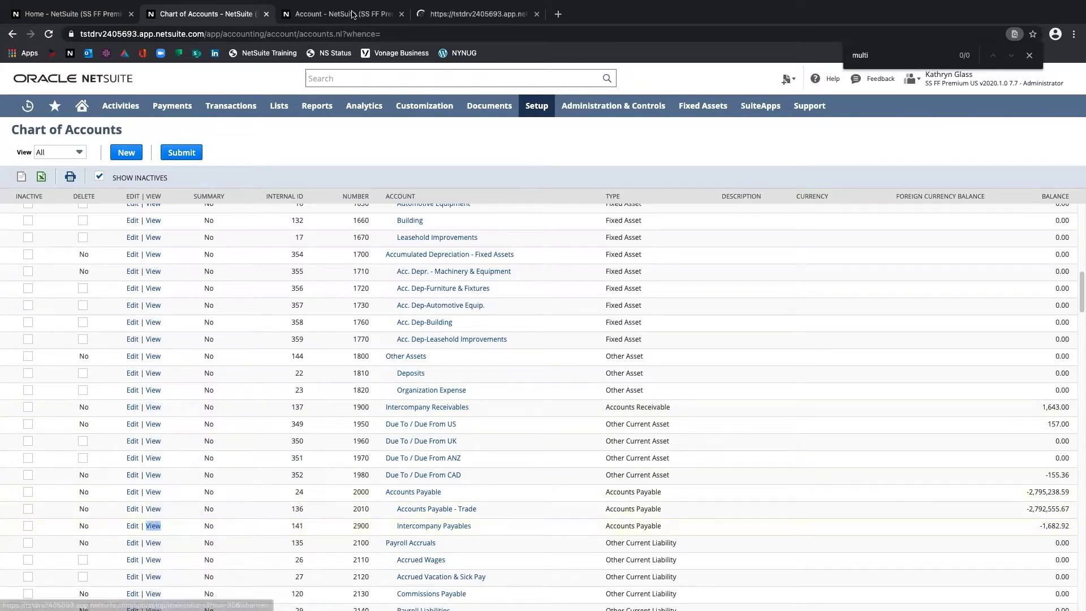
Check the elimination setting on the 1900 Intercompany Receivables account, then open it for editing and review its account type.
{"action": "left_click", "coordinate": [355, 12]}
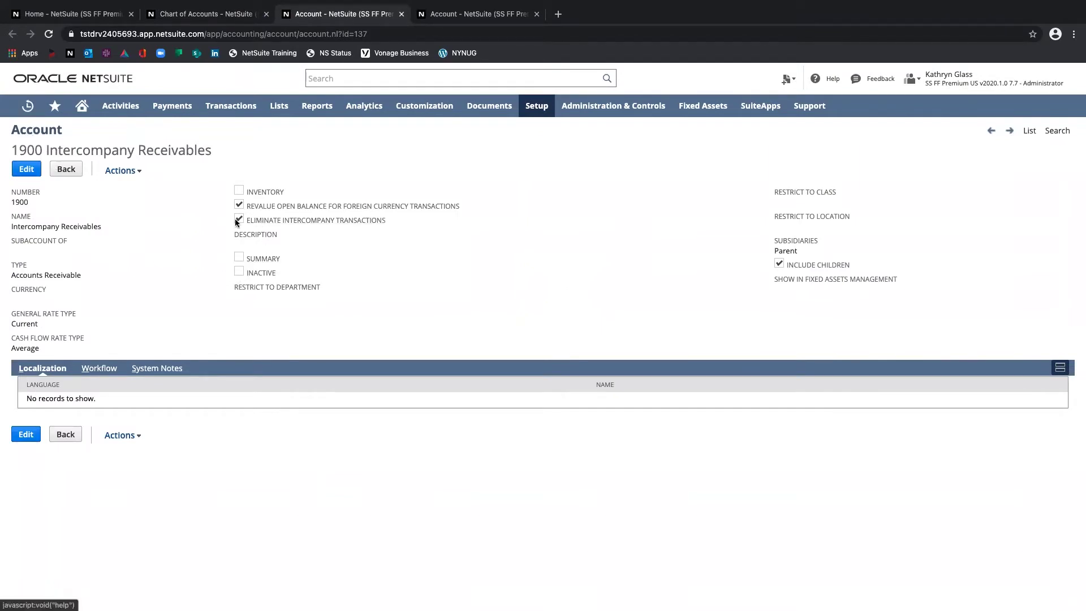
{"action": "left_click_drag", "start_coordinate": [383, 220], "coordinate": [246, 221]}
{"action": "left_click", "coordinate": [453, 294]}
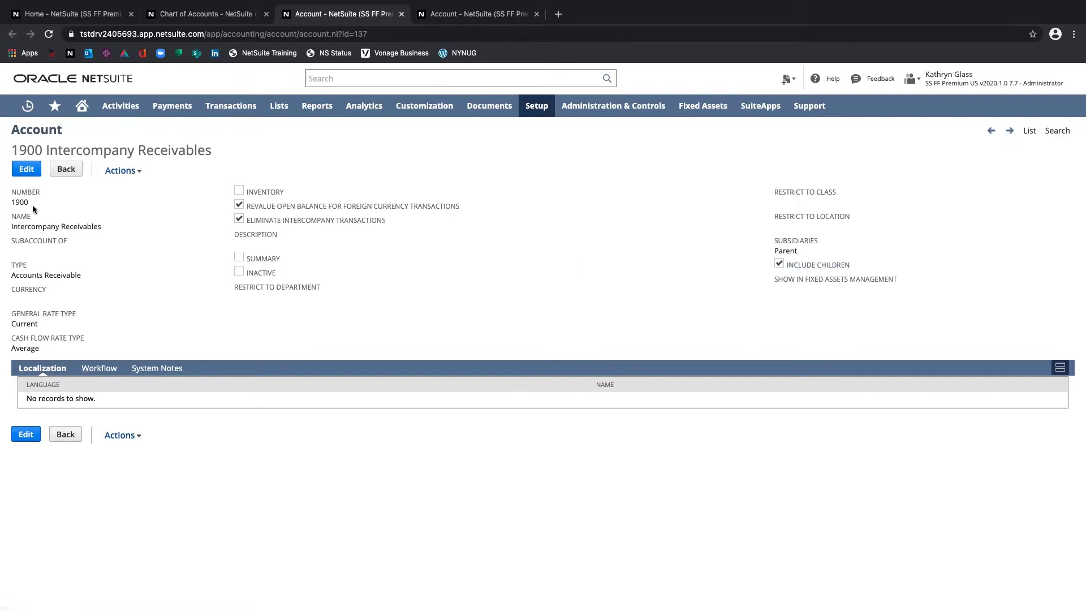
{"action": "left_click", "coordinate": [26, 169]}
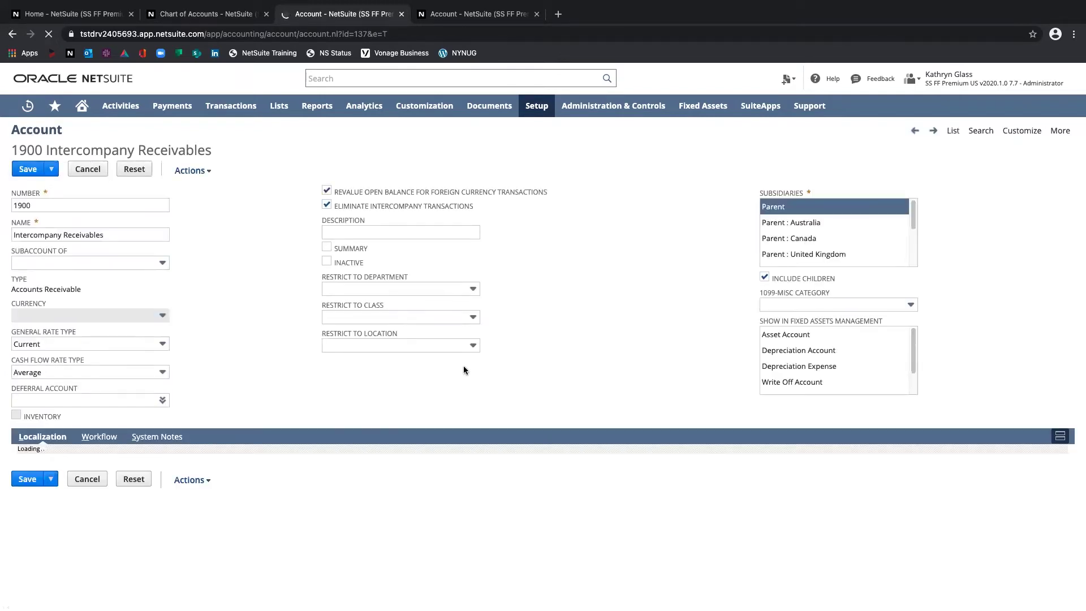
{"action": "triple_click", "coordinate": [48, 289]}
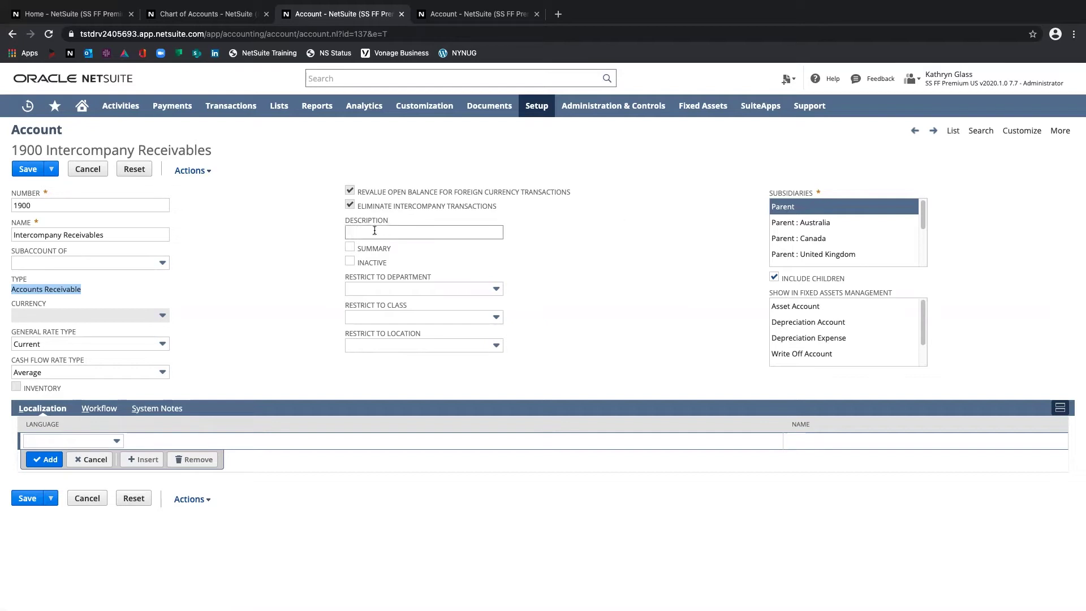
Open the 2900 Intercompany Payables account for editing, read the field help for Eliminate Intercompany Transactions, and review the subsidiaries list.
{"action": "left_click", "coordinate": [450, 14]}
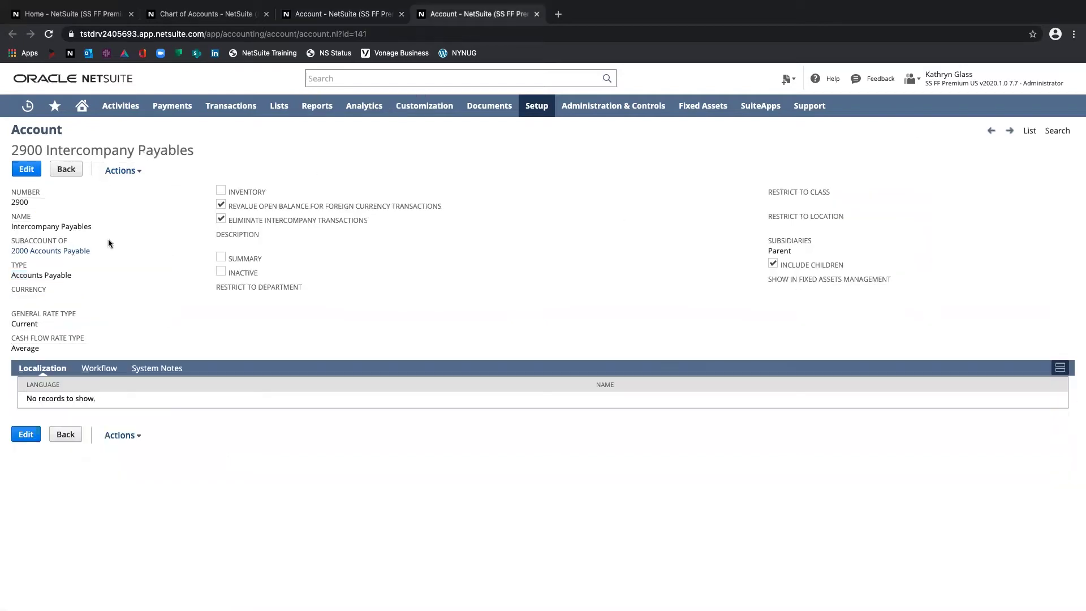
{"action": "left_click", "coordinate": [24, 169]}
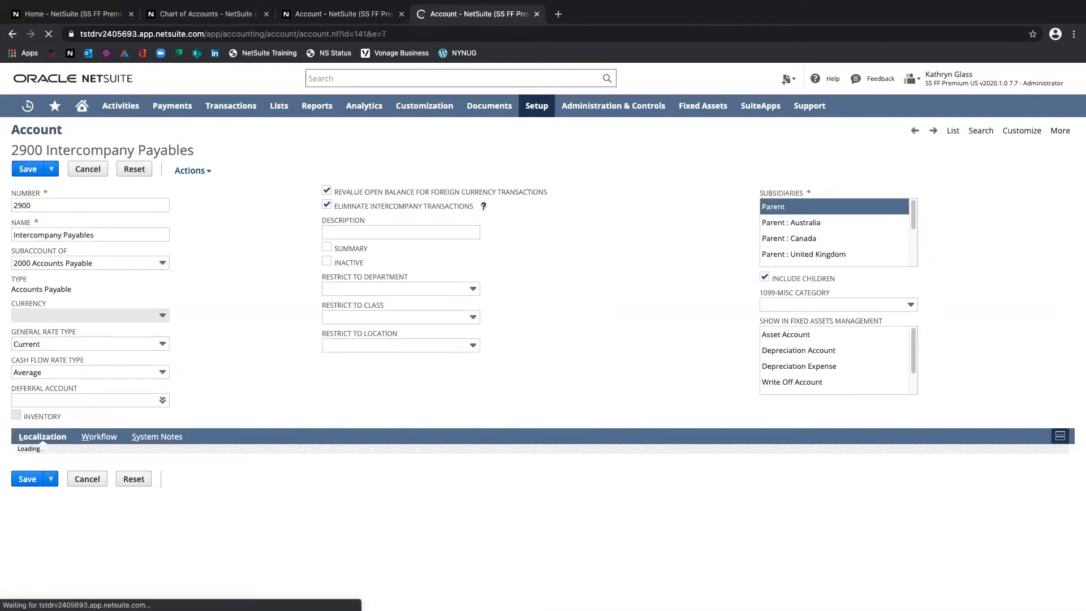
{"action": "left_click", "coordinate": [483, 206]}
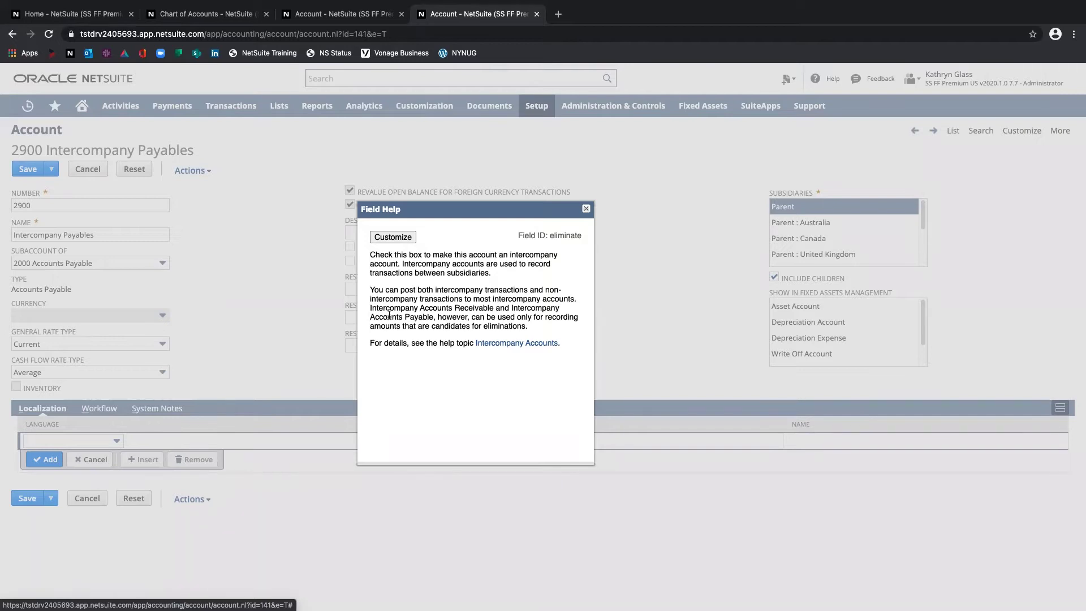
{"action": "left_click", "coordinate": [648, 375]}
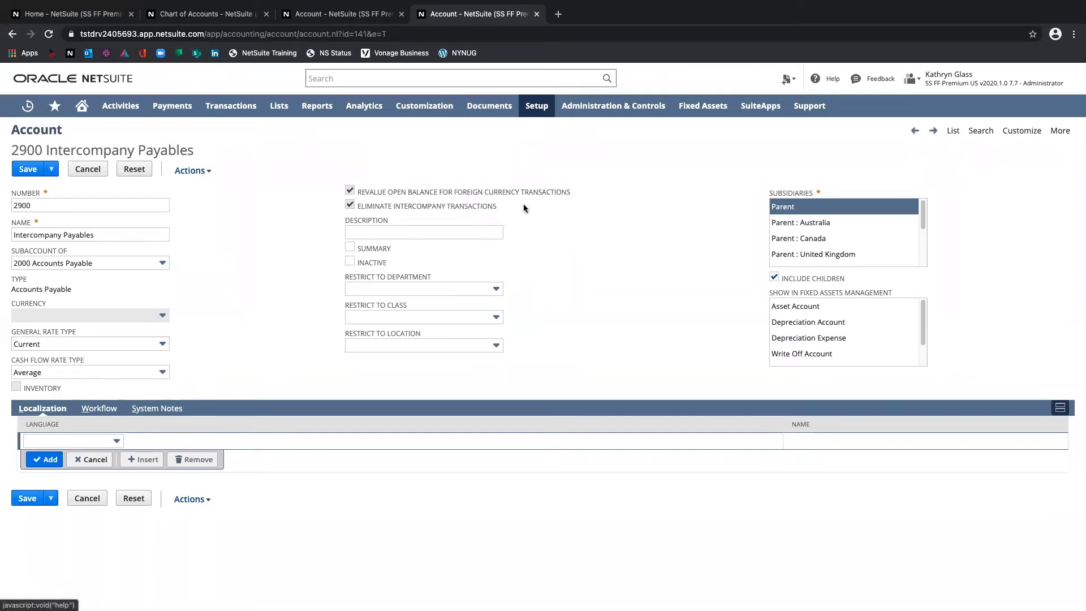
{"action": "left_click_drag", "start_coordinate": [497, 207], "coordinate": [356, 217]}
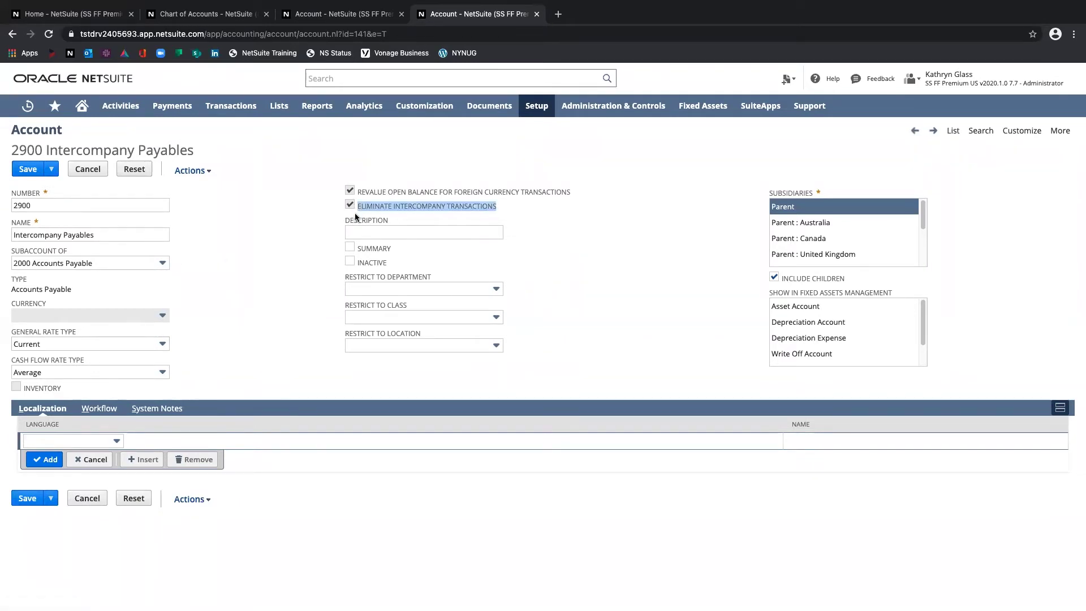
{"action": "left_click", "coordinate": [285, 255]}
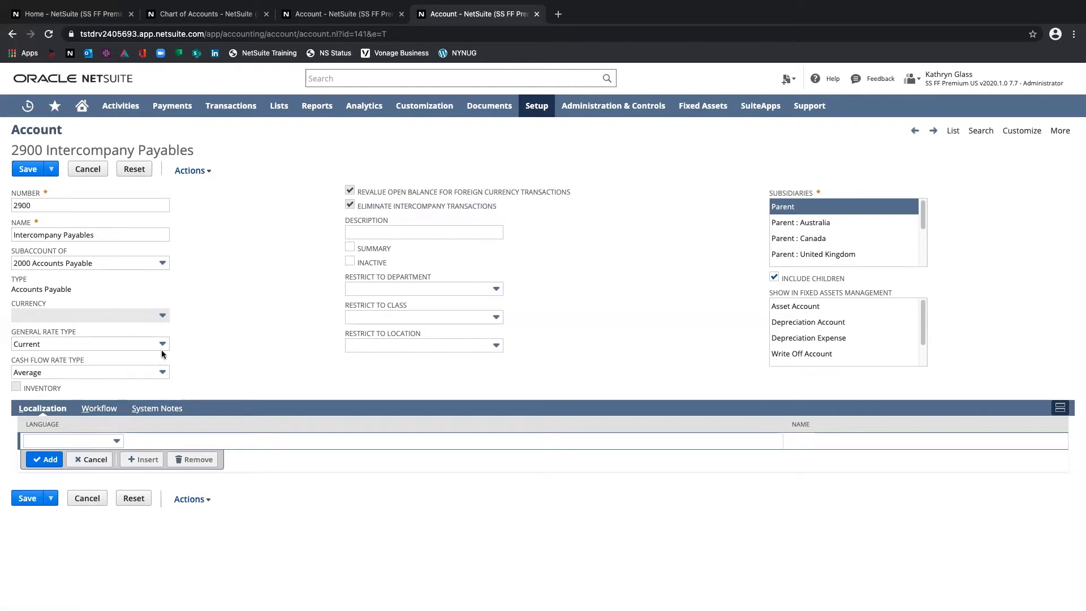
{"action": "scroll", "coordinate": [823, 254], "scroll_direction": "down", "scroll_amount": 2}
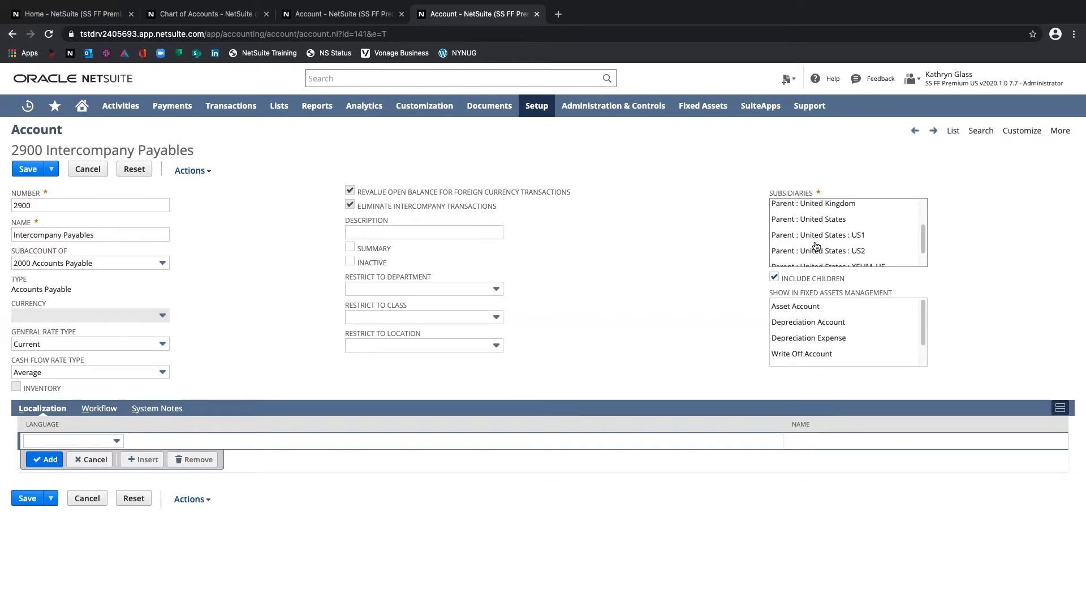
{"action": "scroll", "coordinate": [882, 248], "scroll_direction": "down", "scroll_amount": 2}
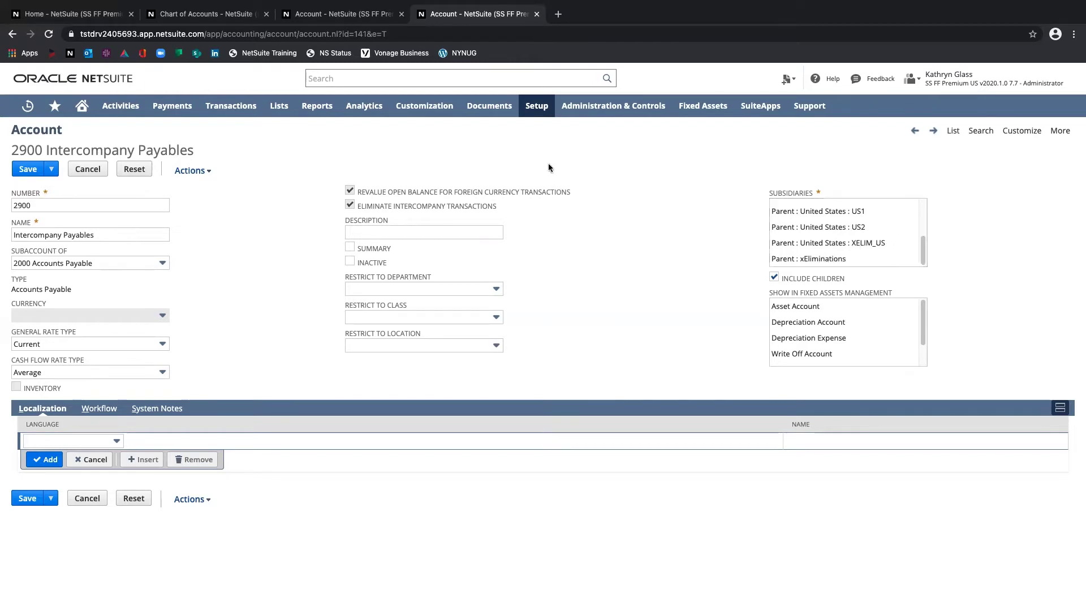
Open the company's Subsidiaries list in a separate browser tab.
{"action": "mouse_move", "coordinate": [536, 105]}
{"action": "mouse_move", "coordinate": [541, 155]}
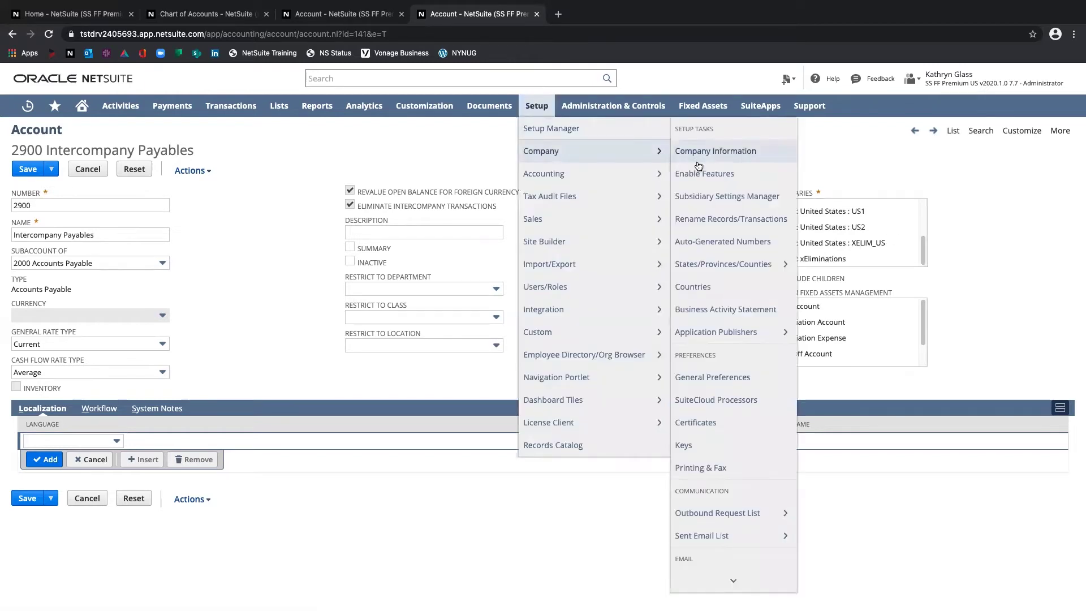
{"action": "scroll", "coordinate": [718, 470], "scroll_direction": "down", "scroll_amount": 4}
{"action": "right_click", "coordinate": [718, 447]}
{"action": "left_click", "coordinate": [750, 457]}
{"action": "left_click", "coordinate": [611, 20]}
{"action": "right_click", "coordinate": [256, 367]}
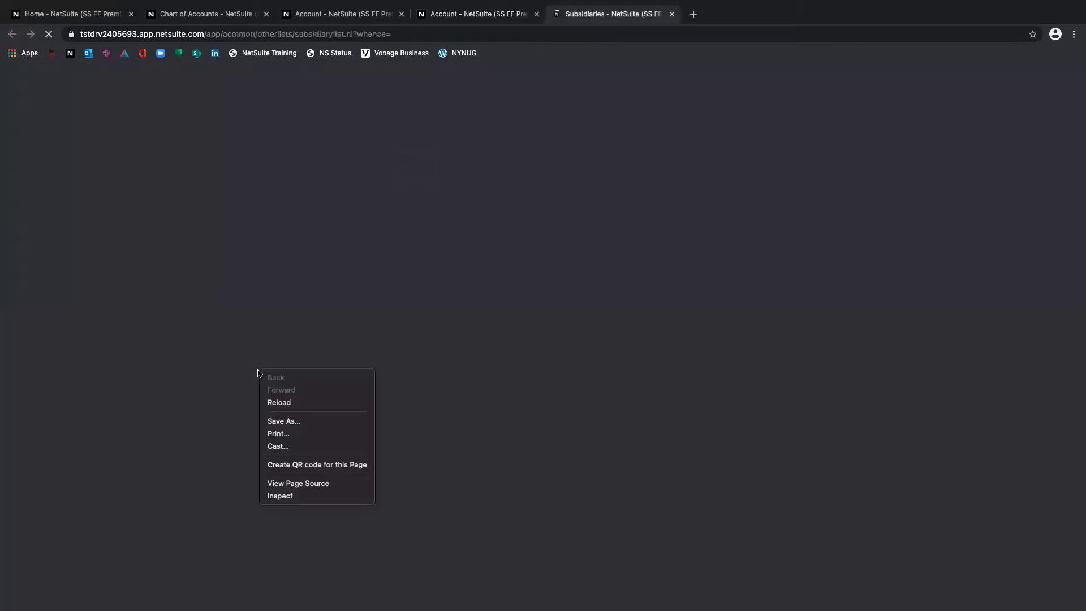
{"action": "left_click", "coordinate": [169, 365]}
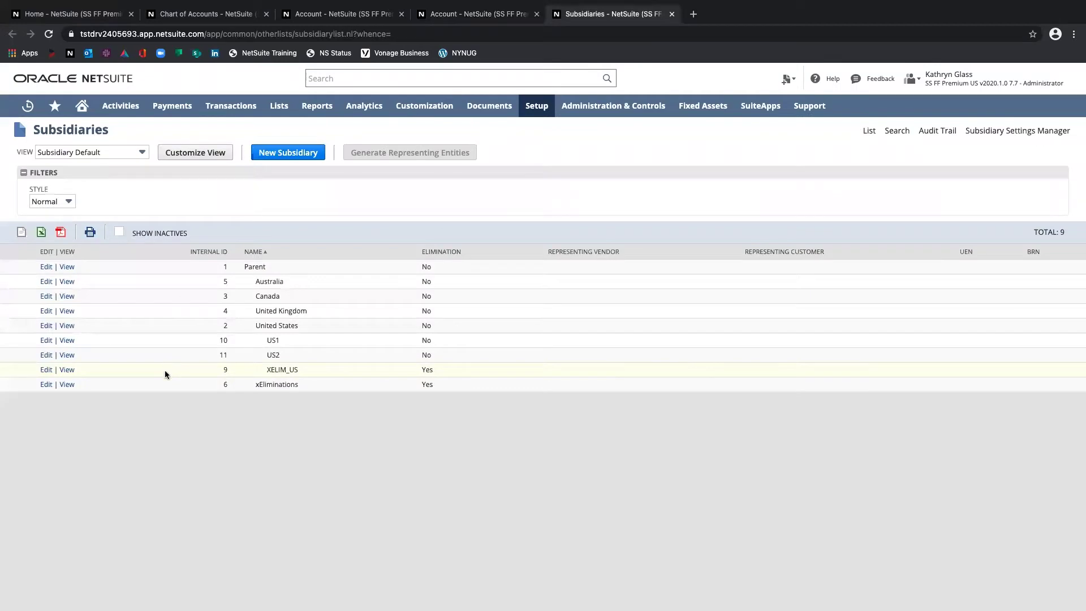
Examine the subsidiary hierarchy, including the United States group and the XELIM_US and xEliminations elimination subsidiaries.
{"action": "left_click_drag", "start_coordinate": [253, 385], "coordinate": [300, 384]}
{"action": "left_click", "coordinate": [294, 393]}
{"action": "left_click_drag", "start_coordinate": [245, 267], "coordinate": [301, 344]}
{"action": "left_click", "coordinate": [310, 390]}
{"action": "left_click_drag", "start_coordinate": [255, 325], "coordinate": [300, 367]}
{"action": "left_click", "coordinate": [287, 341]}
{"action": "left_click_drag", "start_coordinate": [255, 328], "coordinate": [308, 369]}
{"action": "left_click", "coordinate": [302, 369]}
{"action": "left_click_drag", "start_coordinate": [255, 385], "coordinate": [310, 382]}
{"action": "double_click", "coordinate": [427, 369]}
{"action": "left_click", "coordinate": [267, 369]}
View the XELIM_US subsidiary record in a separate tab and read the field help for its Elimination checkbox.
{"action": "right_click", "coordinate": [68, 371]}
{"action": "left_click", "coordinate": [115, 376]}
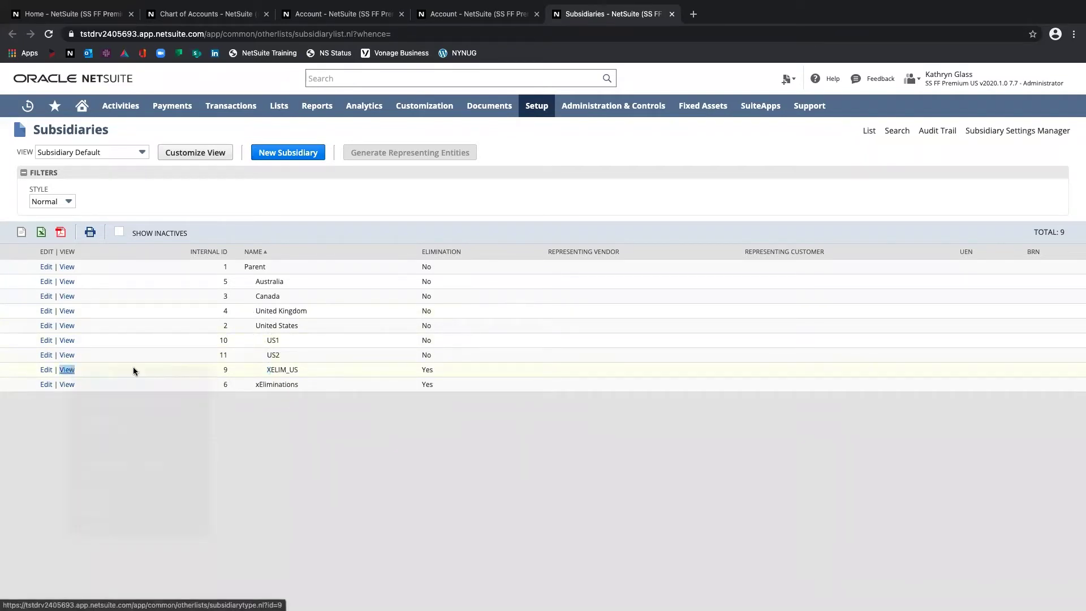
{"action": "left_click", "coordinate": [728, 17]}
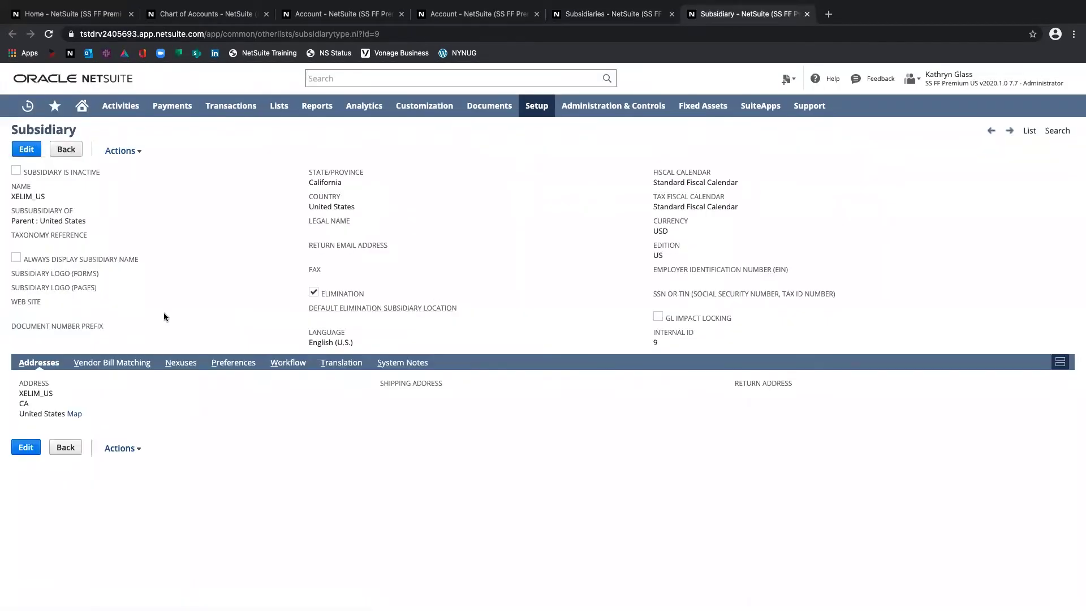
{"action": "left_click", "coordinate": [345, 292]}
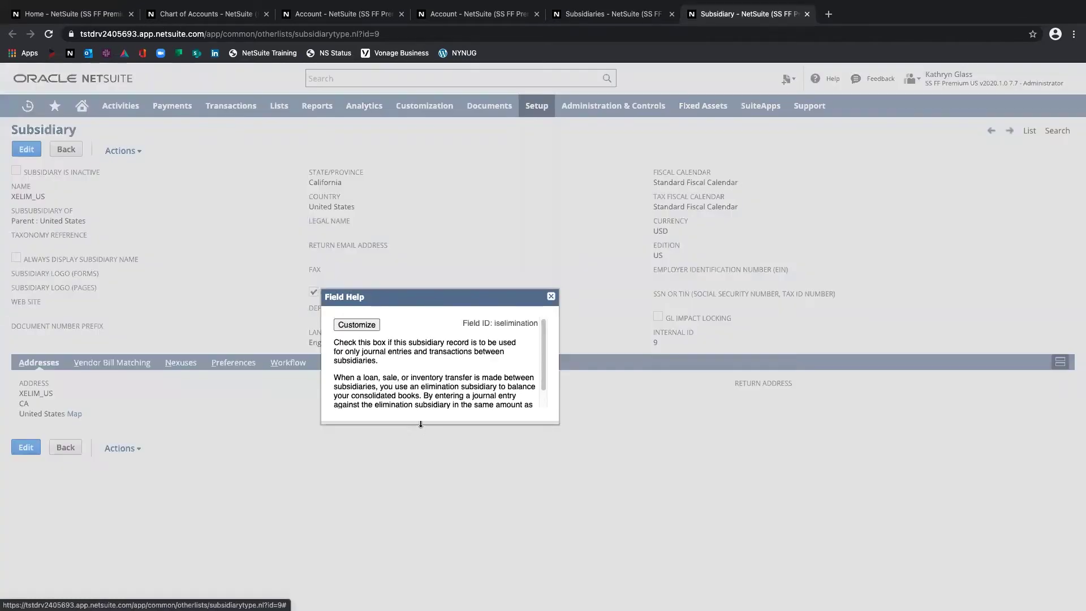
{"action": "left_click_drag", "start_coordinate": [420, 428], "coordinate": [408, 501]}
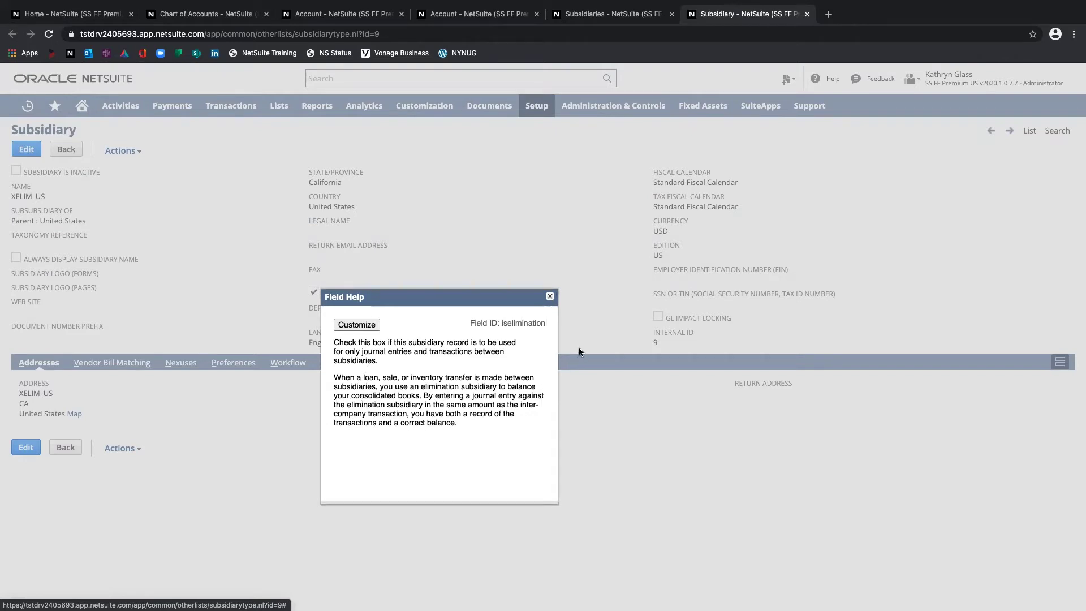
{"action": "left_click", "coordinate": [550, 297]}
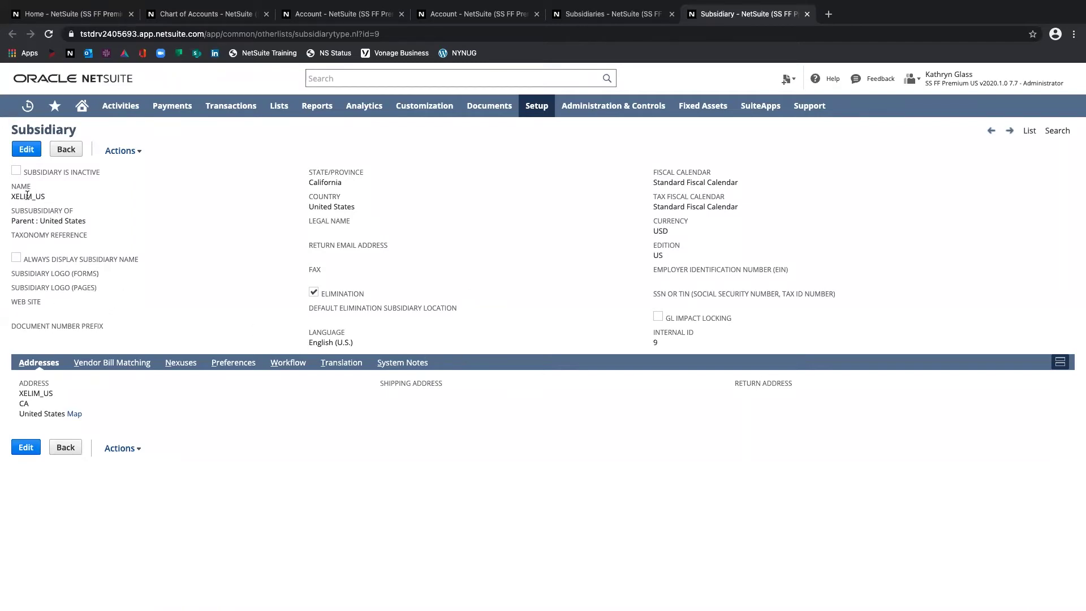
Compare the XELIM_US record with xEliminations in the subsidiary list, and review the Elimination setting on the XELIM_US record.
{"action": "left_click_drag", "start_coordinate": [68, 200], "coordinate": [12, 124]}
{"action": "left_click", "coordinate": [65, 199]}
{"action": "left_click", "coordinate": [578, 20]}
{"action": "double_click", "coordinate": [264, 385]}
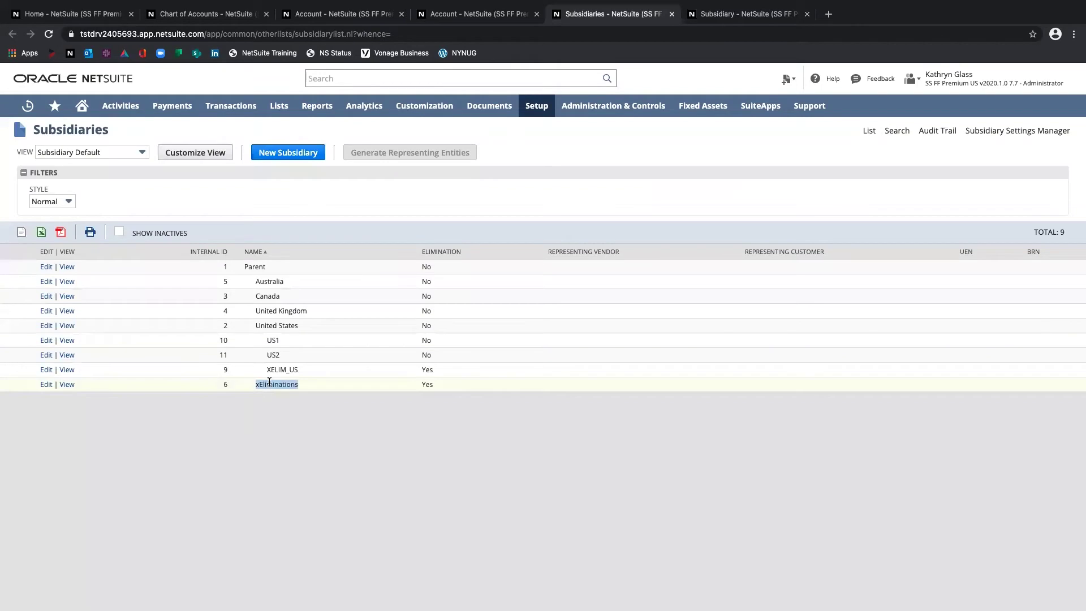
{"action": "left_click", "coordinate": [311, 430]}
{"action": "left_click", "coordinate": [713, 14]}
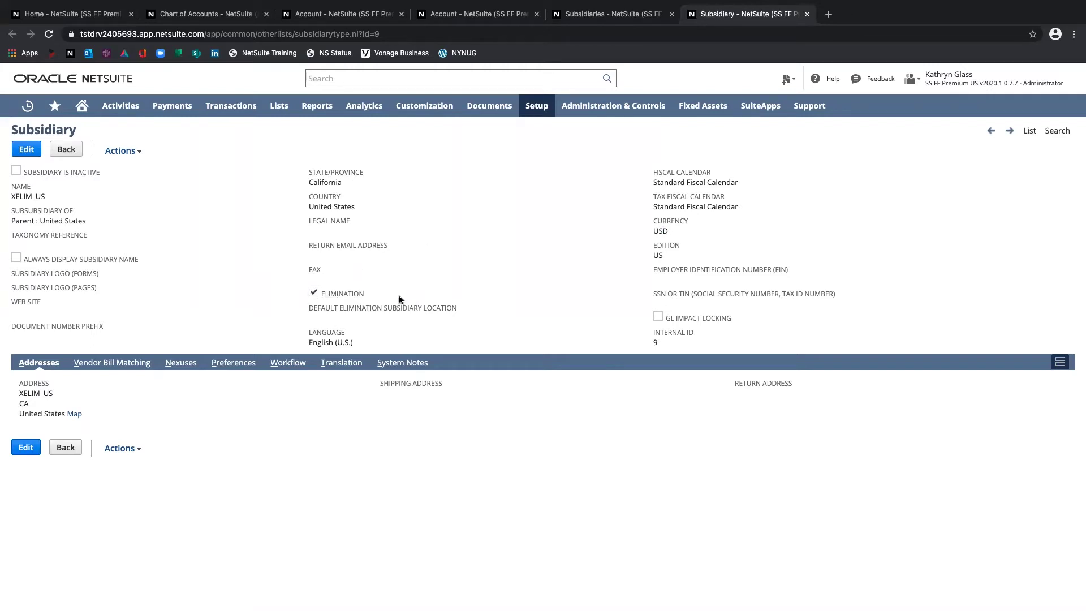
{"action": "left_click_drag", "start_coordinate": [399, 299], "coordinate": [294, 297]}
{"action": "left_click", "coordinate": [294, 297]}
Open a new vendor form in a separate browser tab and check the United States entities in the Subsidiaries list.
{"action": "mouse_move", "coordinate": [271, 113]}
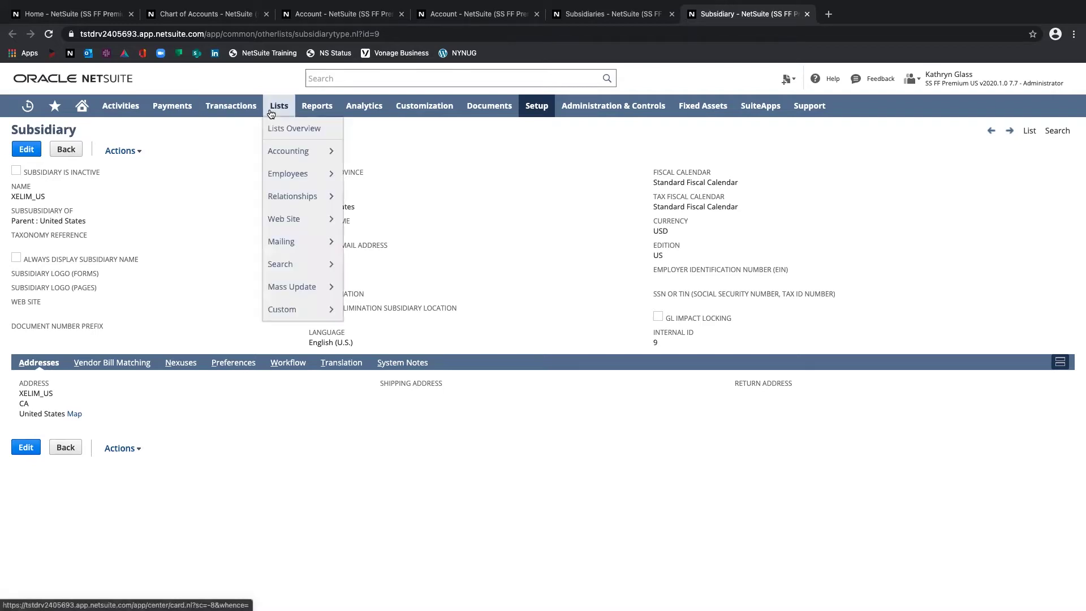
{"action": "mouse_move", "coordinate": [305, 196]}
{"action": "mouse_move", "coordinate": [377, 318]}
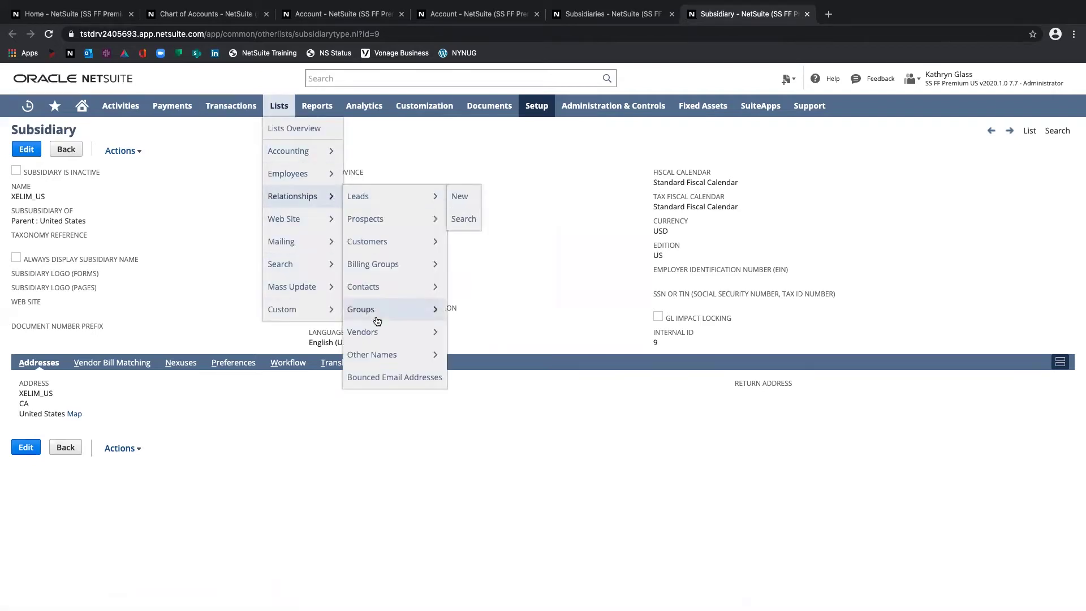
{"action": "right_click", "coordinate": [477, 332]}
{"action": "left_click", "coordinate": [477, 334]}
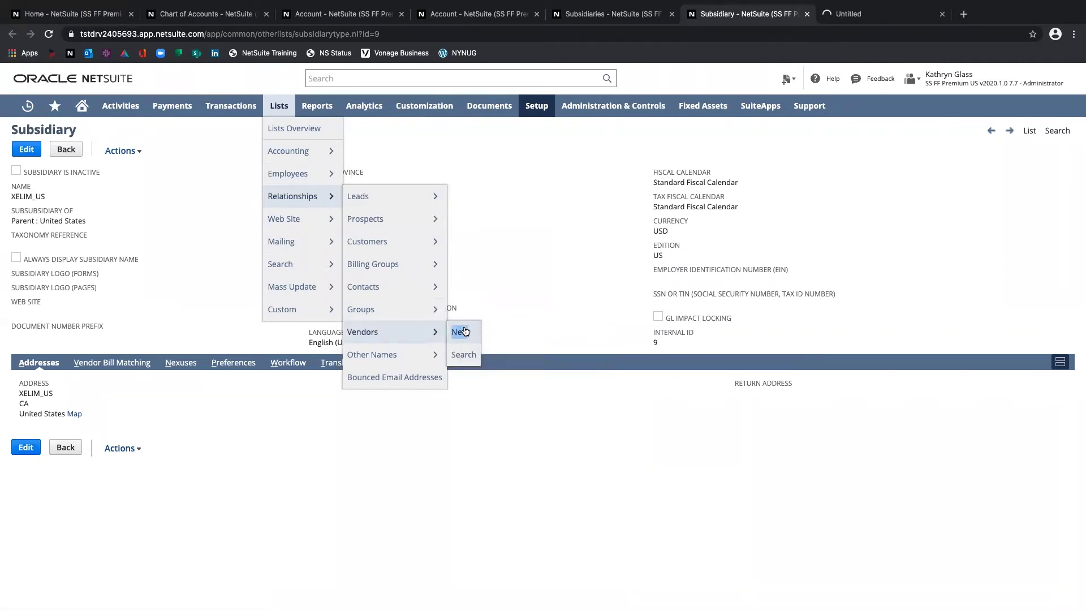
{"action": "left_click", "coordinate": [611, 18]}
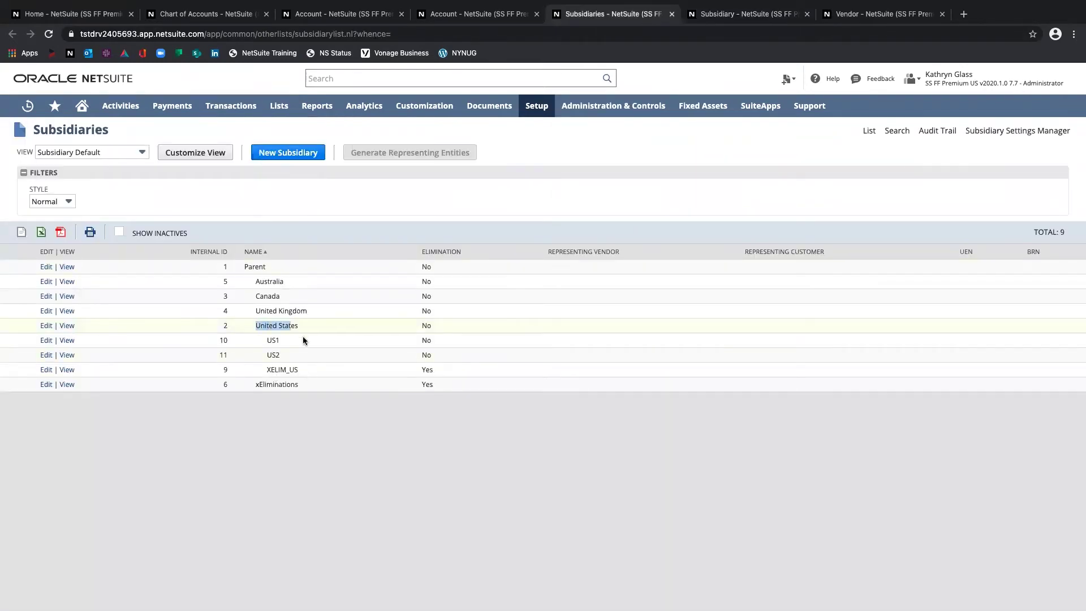
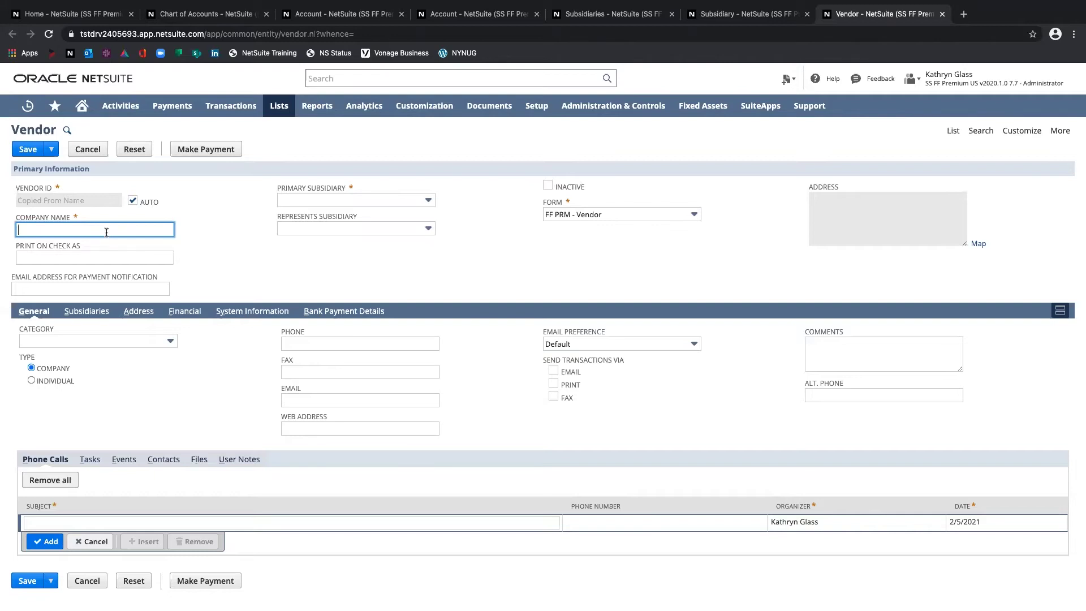
Set the new vendor's company name to ICV US1 and make it represent the US1 subsidiary.
{"action": "left_click", "coordinate": [49, 229]}
{"action": "type", "text": "ICV"}
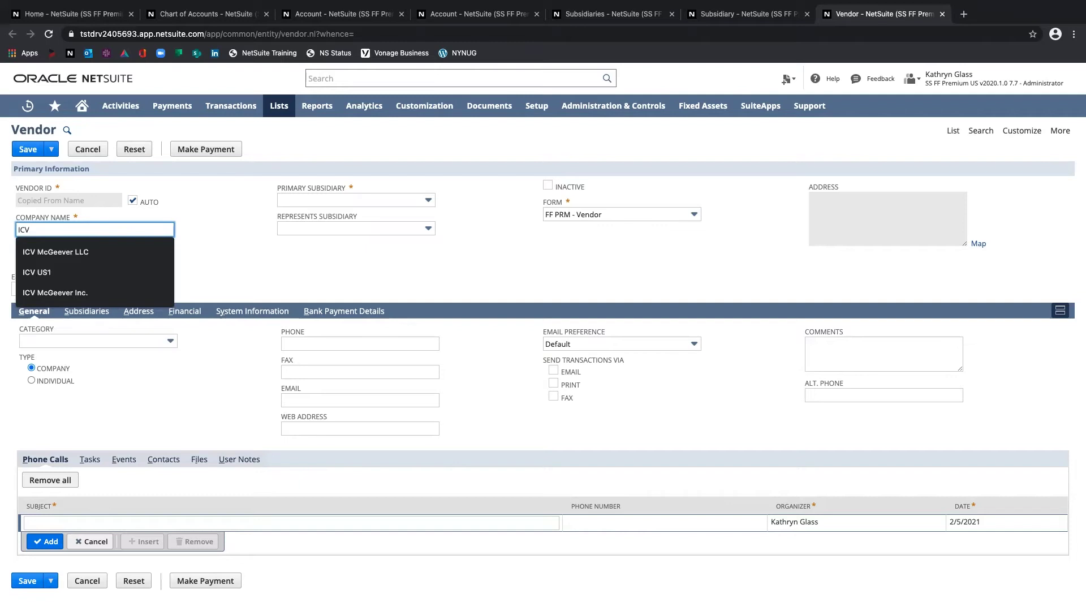
{"action": "type", "text": "US1"}
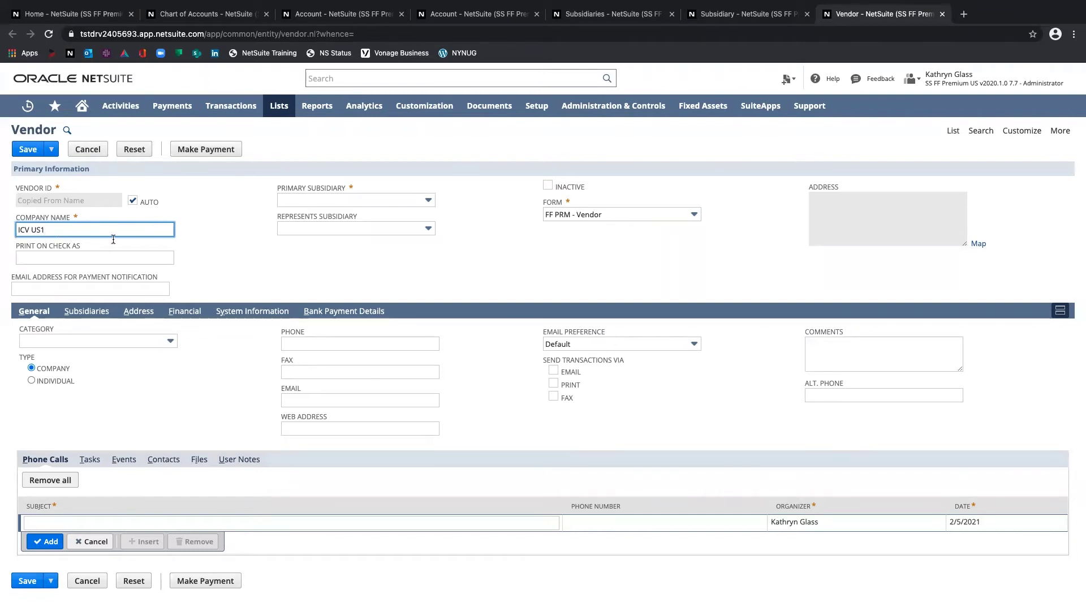
{"action": "left_click", "coordinate": [388, 229]}
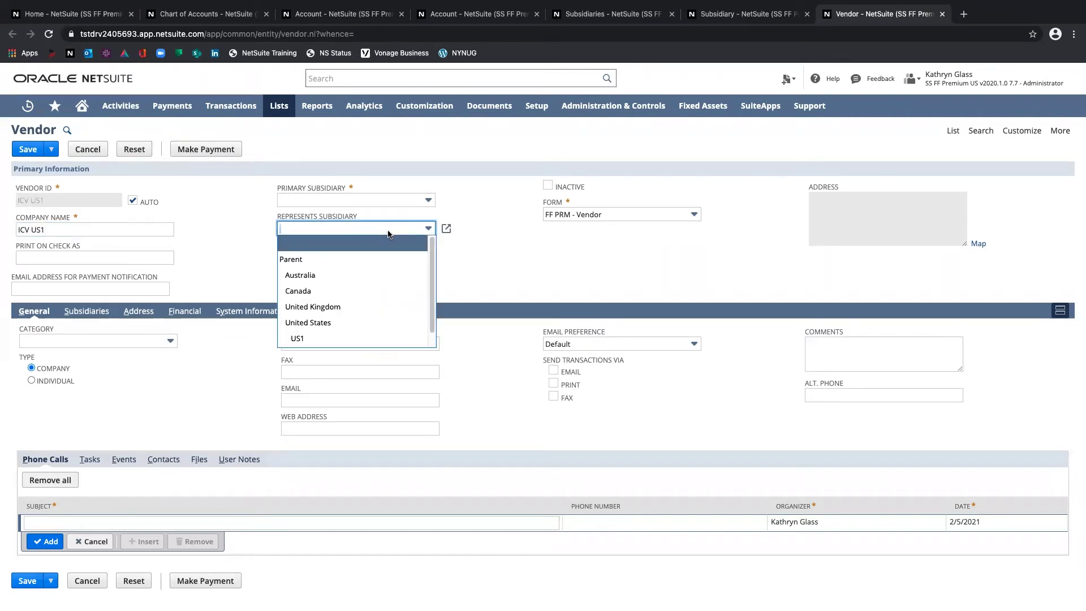
{"action": "left_click", "coordinate": [333, 340]}
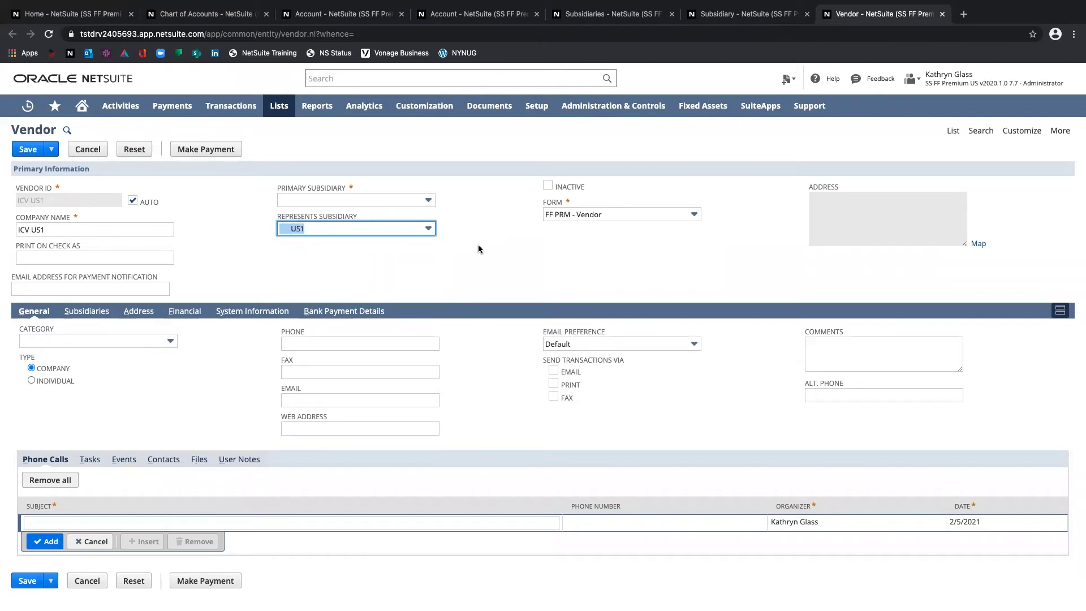
Set the vendor's primary subsidiary to United States and check which vendor forms are available.
{"action": "left_click", "coordinate": [363, 201]}
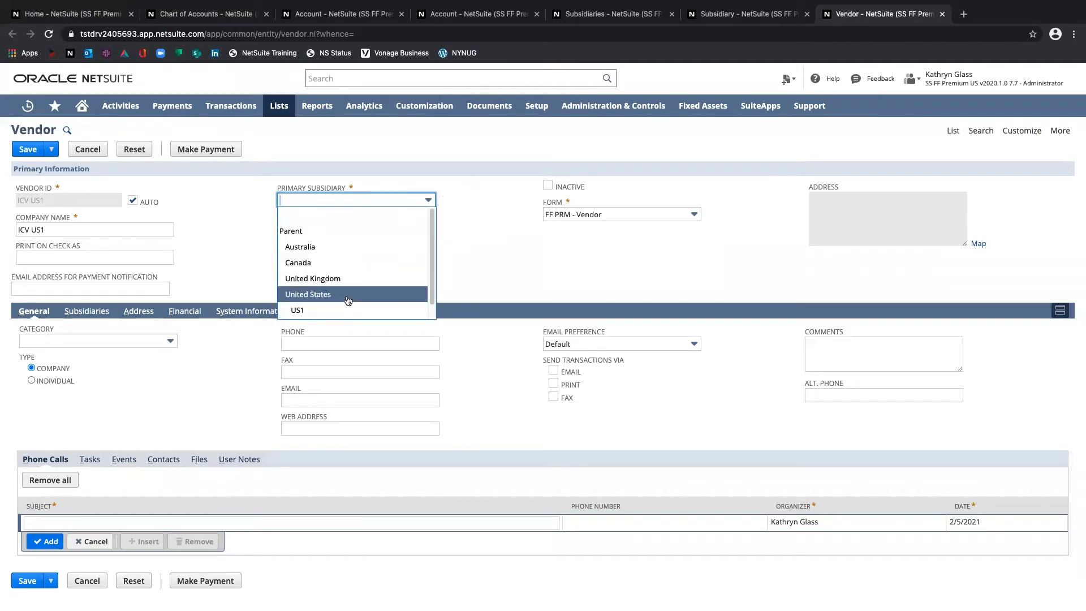
{"action": "key", "text": "Return"}
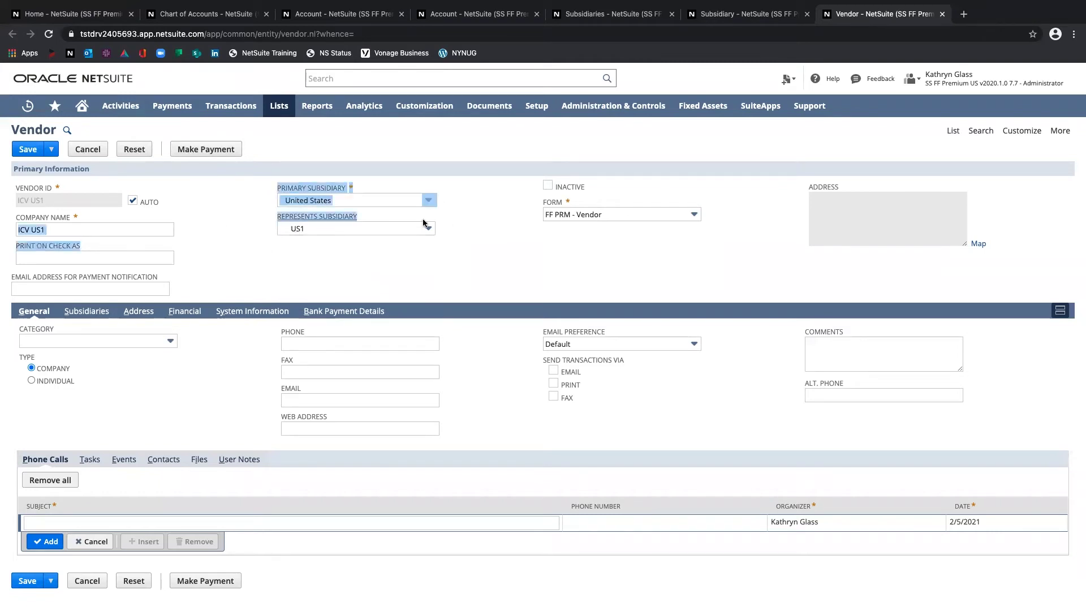
{"action": "left_click", "coordinate": [407, 231]}
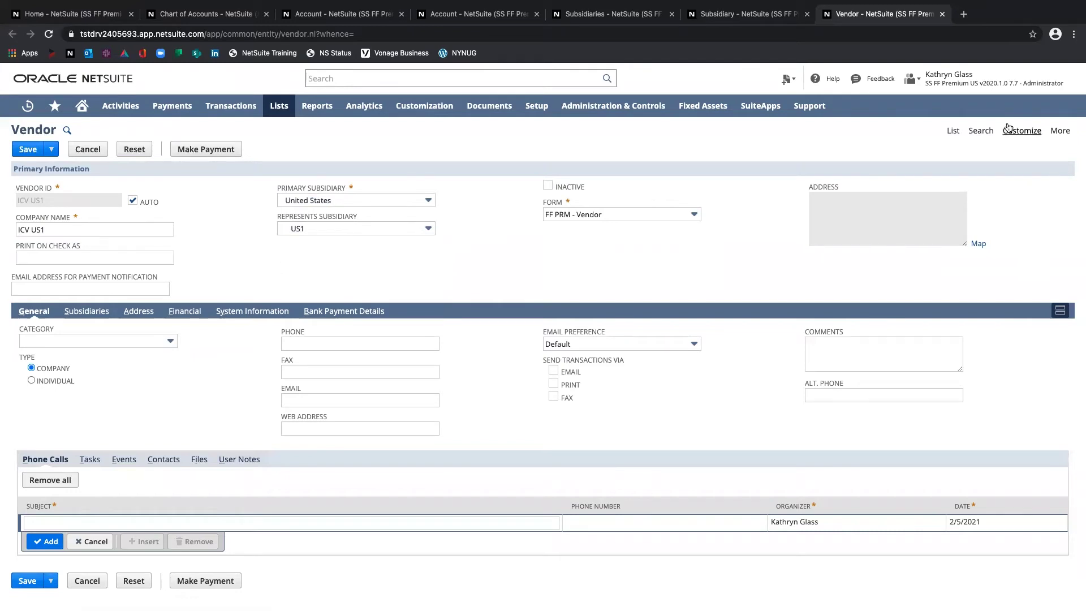
{"action": "mouse_move", "coordinate": [1010, 126]}
{"action": "left_click", "coordinate": [602, 212]}
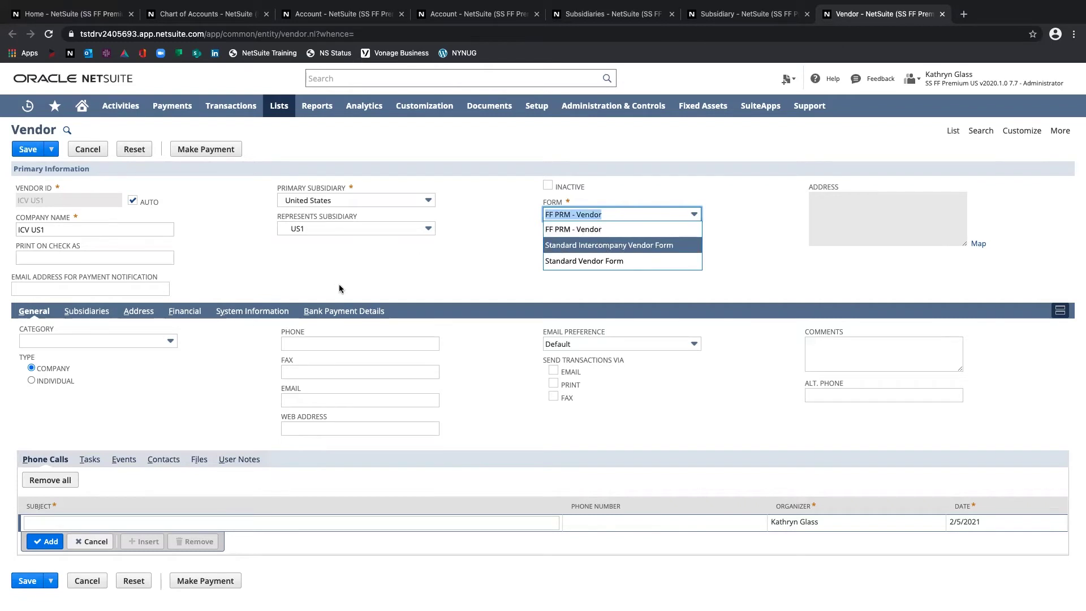
{"action": "left_click", "coordinate": [498, 243]}
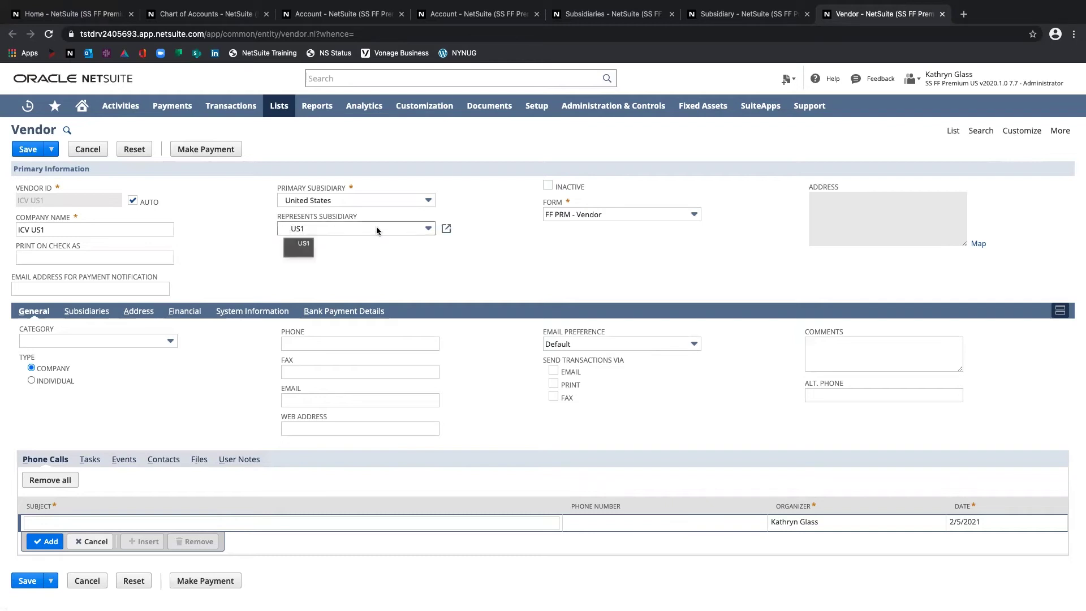
Add US2 as an additional subsidiary of the ICV US1 vendor.
{"action": "left_click", "coordinate": [85, 312]}
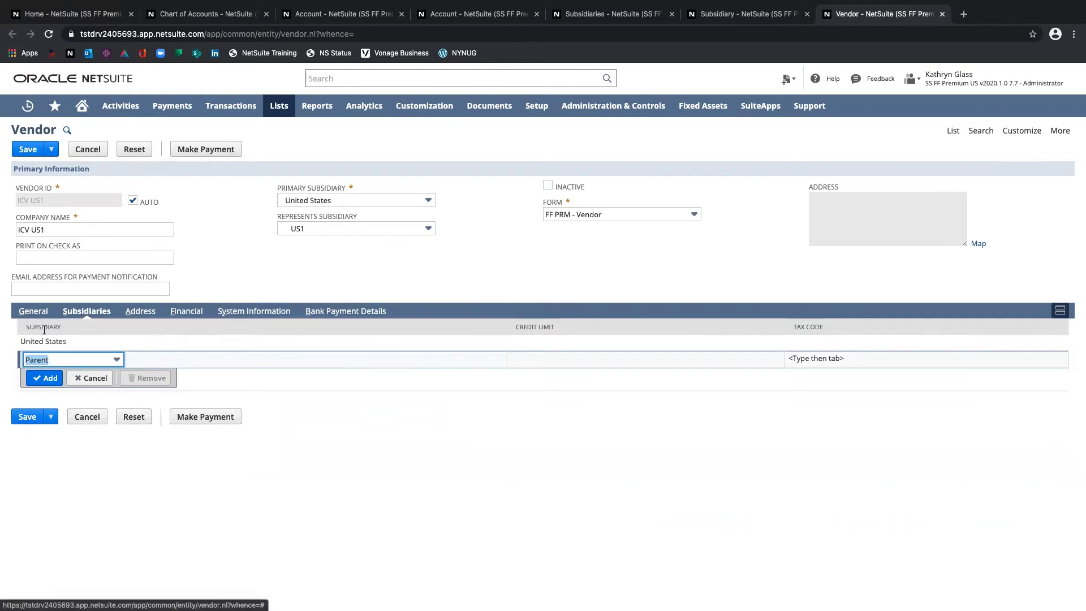
{"action": "left_click", "coordinate": [60, 359]}
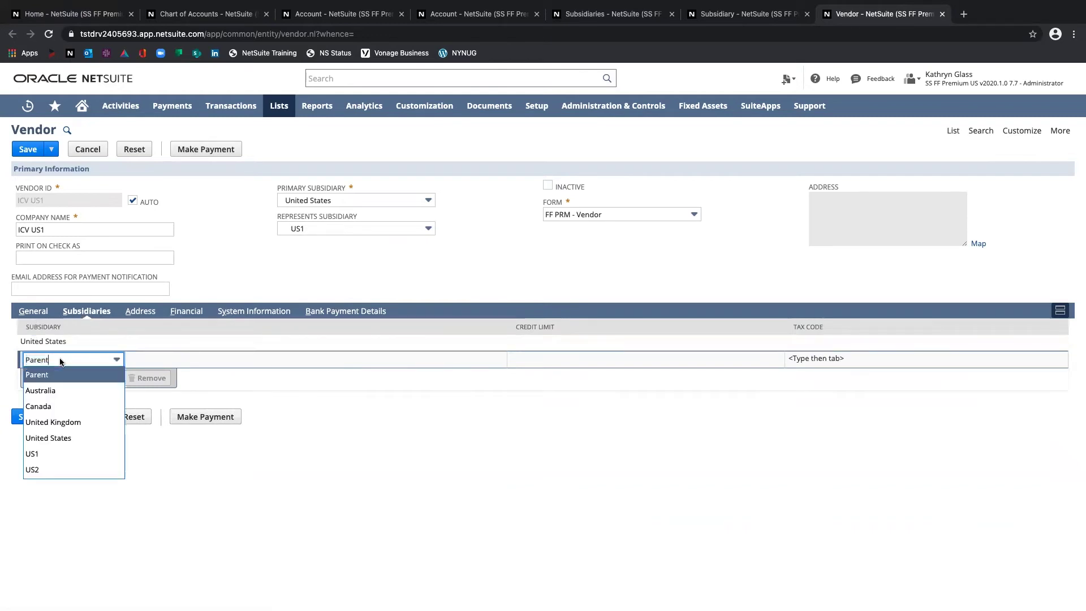
{"action": "left_click", "coordinate": [48, 471]}
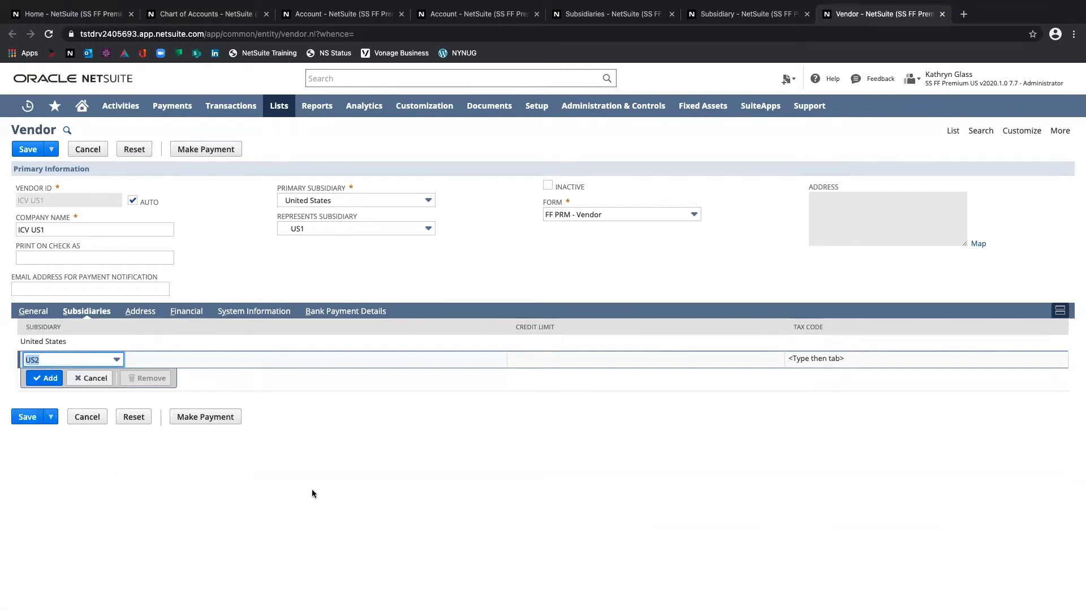
{"action": "left_click", "coordinate": [47, 379]}
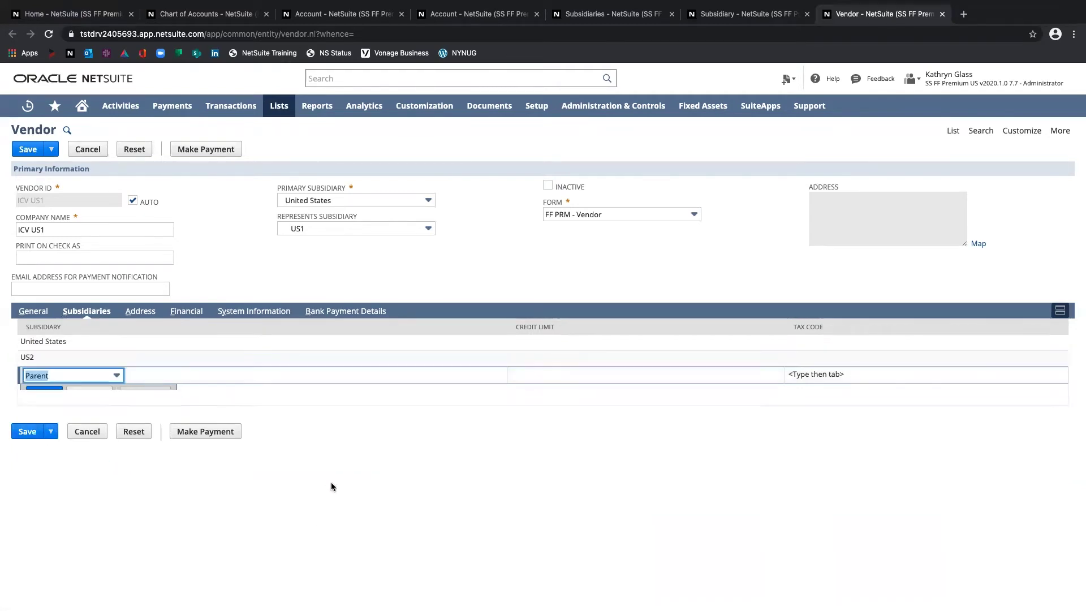
Try to add US1 to the ICV US1 vendor's subsidiaries, and remove that row again.
{"action": "left_click", "coordinate": [85, 376]}
{"action": "left_click", "coordinate": [83, 470]}
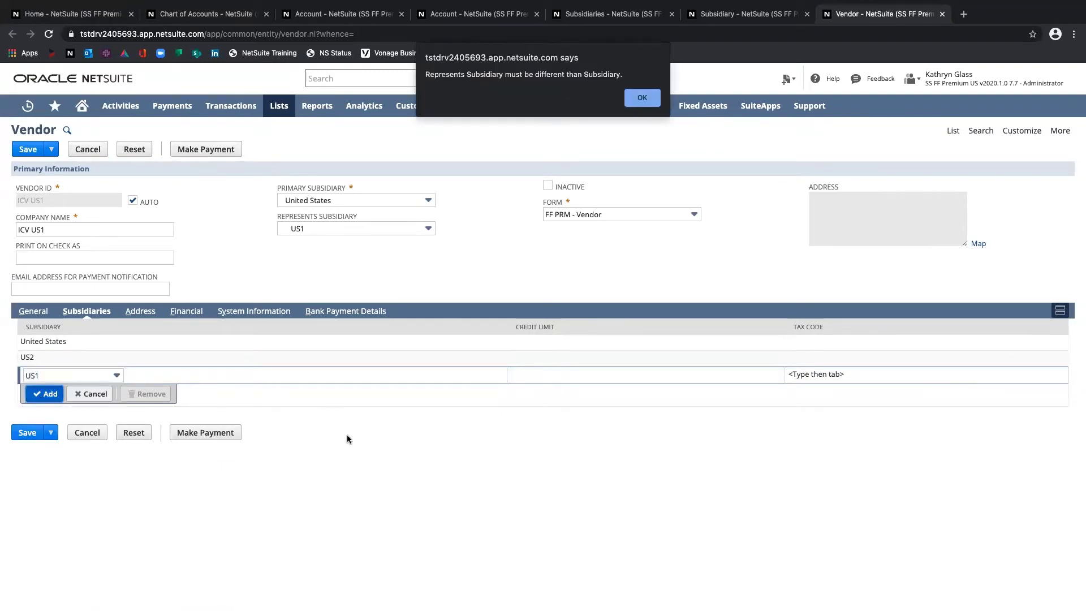
{"action": "triple_click", "coordinate": [456, 74]}
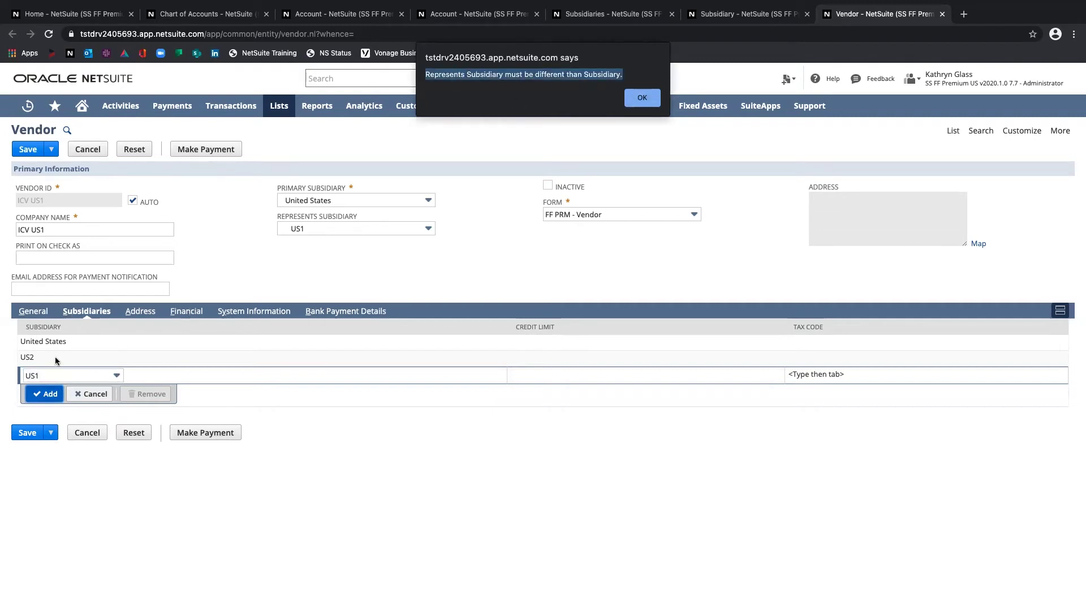
{"action": "left_click", "coordinate": [642, 98]}
{"action": "left_click", "coordinate": [28, 378]}
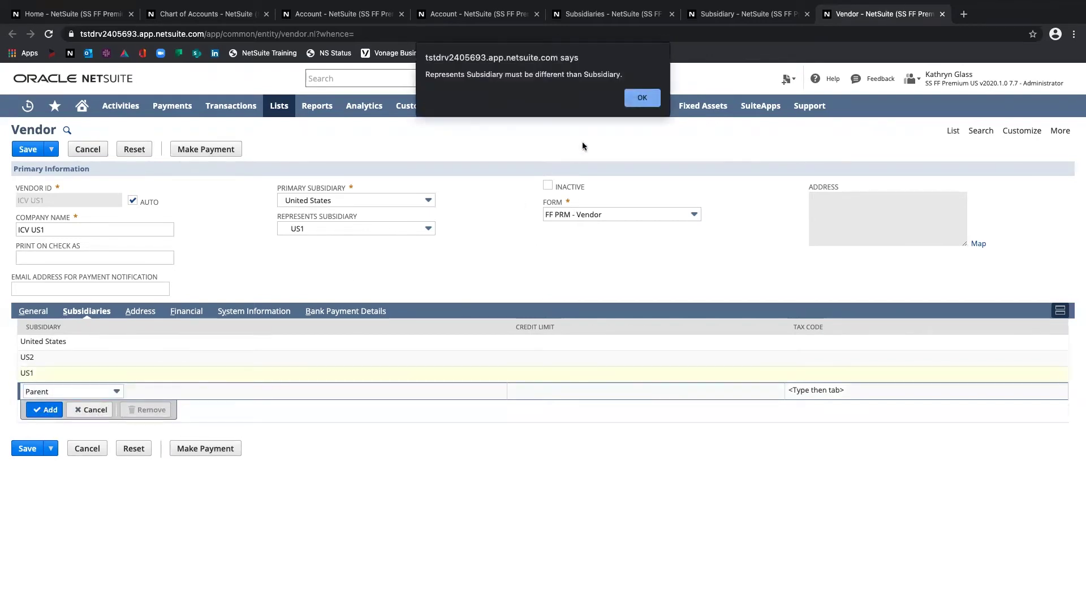
{"action": "left_click", "coordinate": [634, 104]}
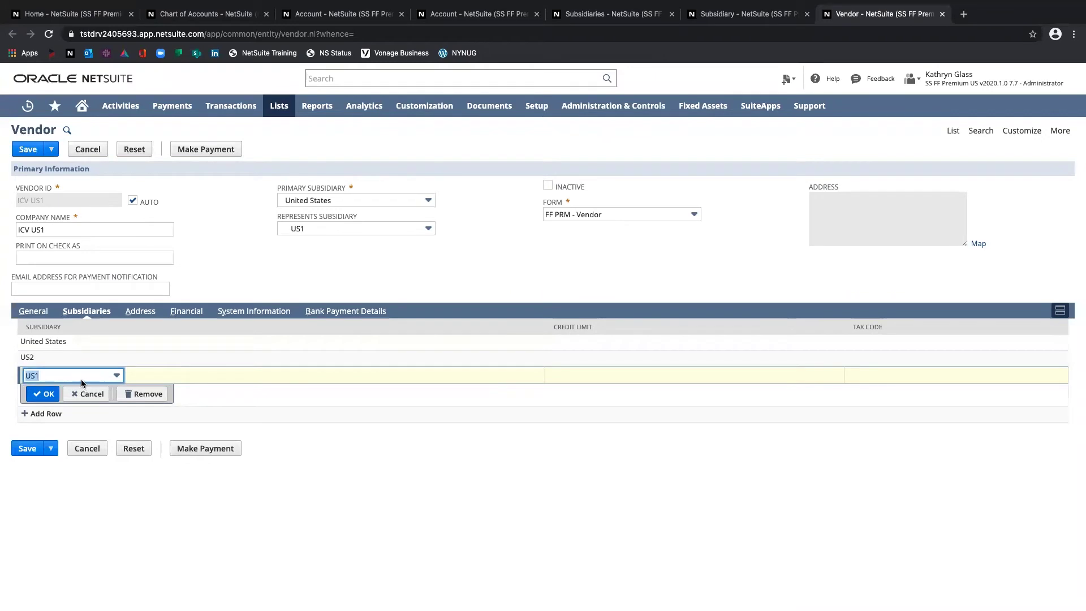
{"action": "left_click", "coordinate": [149, 394]}
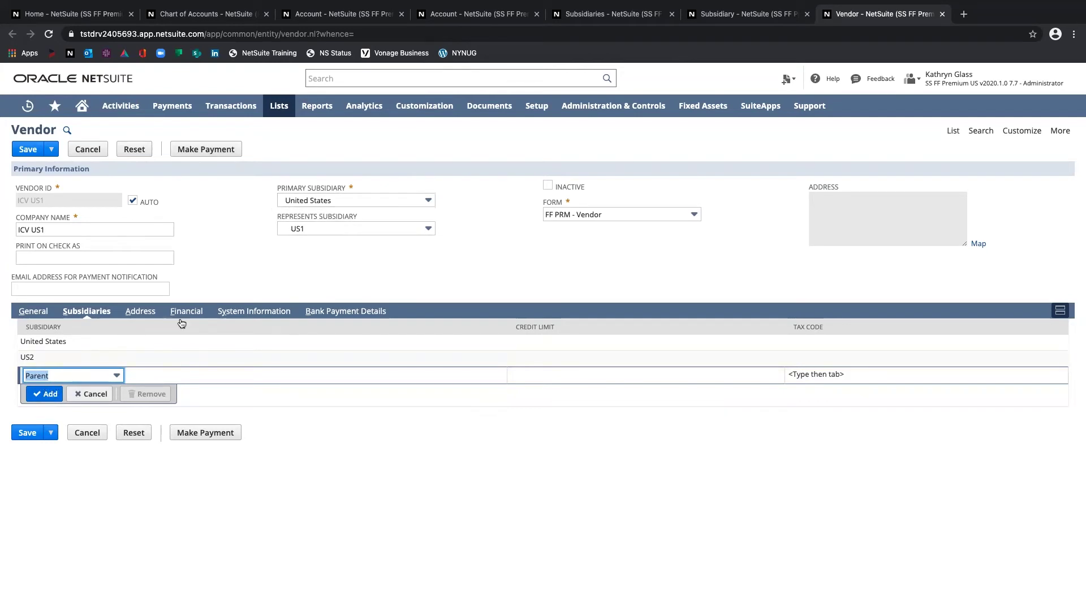
Save the ICV US1 vendor and start another new vendor record.
{"action": "left_click", "coordinate": [98, 391]}
{"action": "left_click", "coordinate": [29, 357]}
{"action": "left_click", "coordinate": [46, 379]}
{"action": "left_click", "coordinate": [48, 165]}
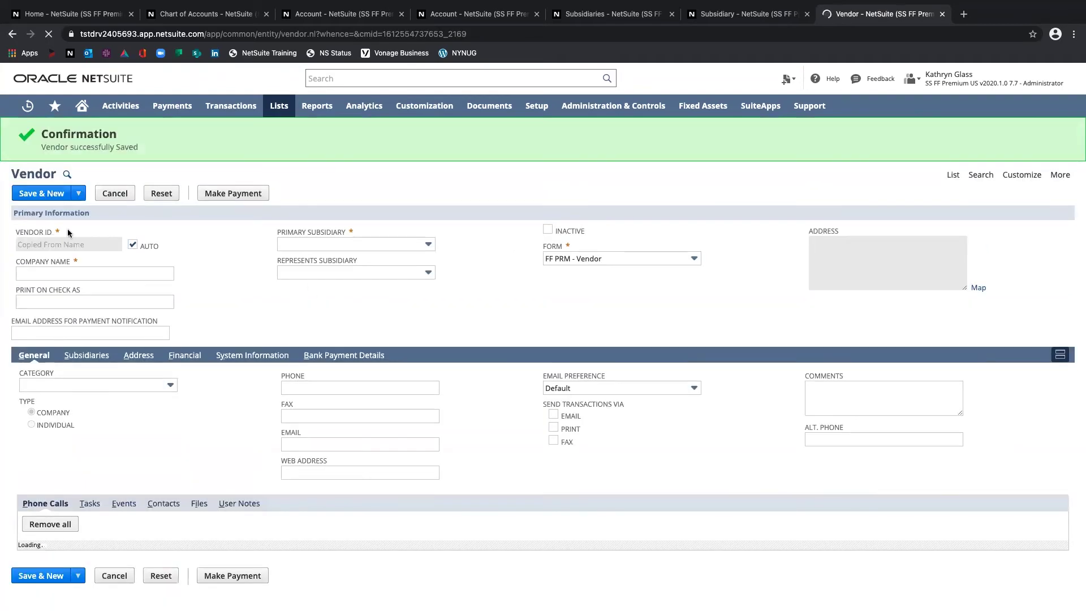
Name the new vendor ICV US2, representing subsidiary US2, with United States as its primary subsidiary.
{"action": "left_click", "coordinate": [68, 274]}
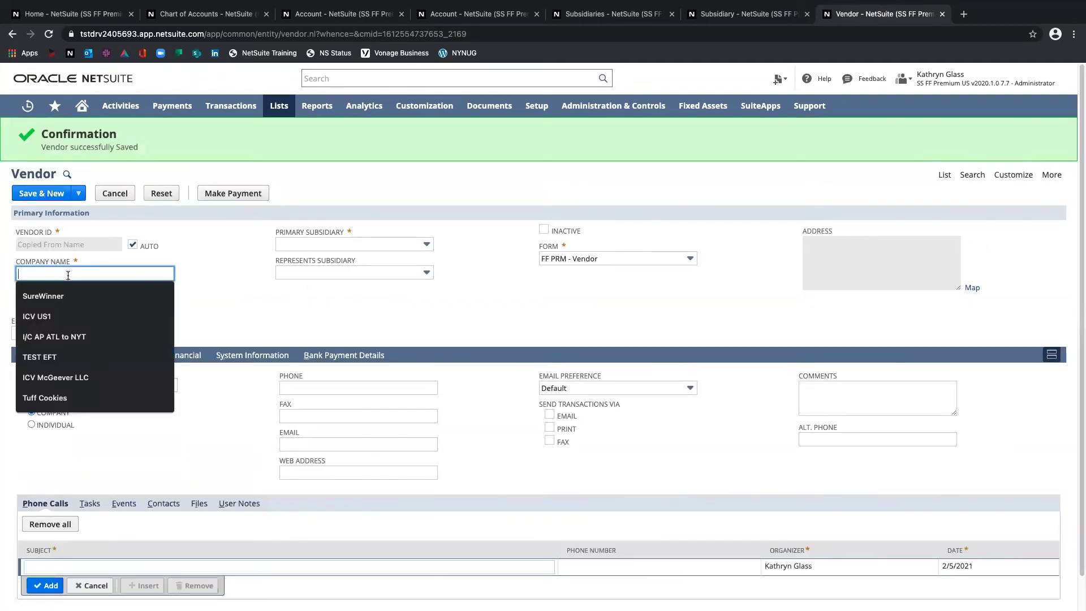
{"action": "type", "text": "ICV"}
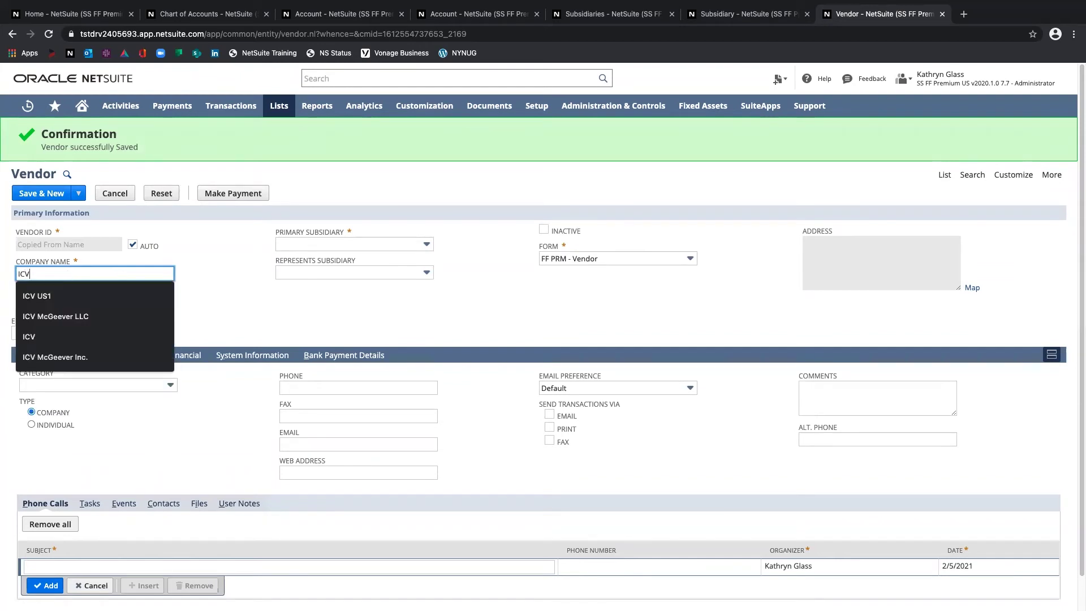
{"action": "type", "text": " US2"}
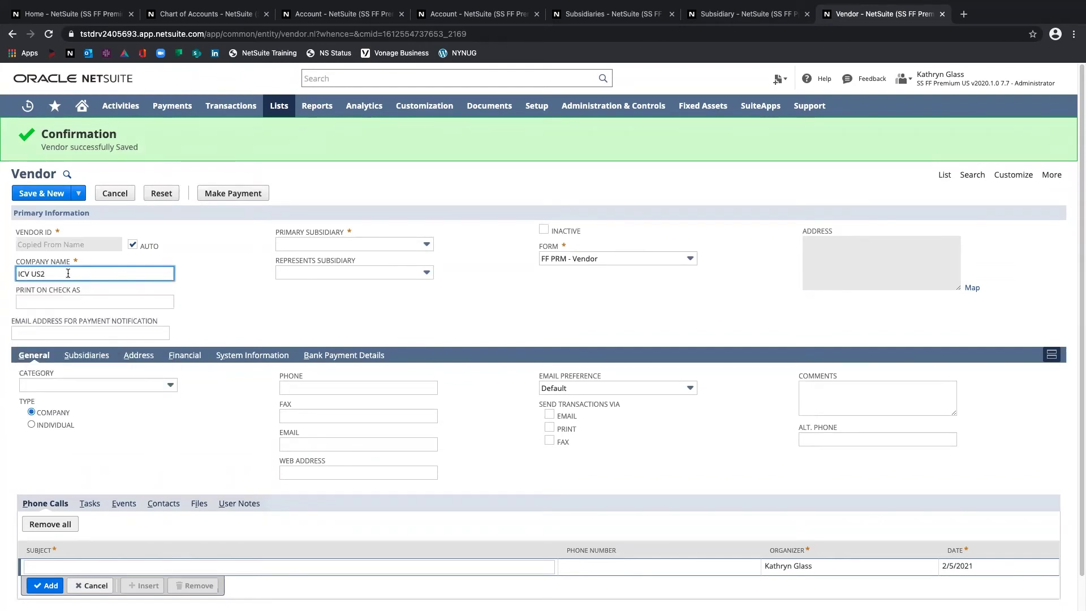
{"action": "left_click", "coordinate": [335, 274]}
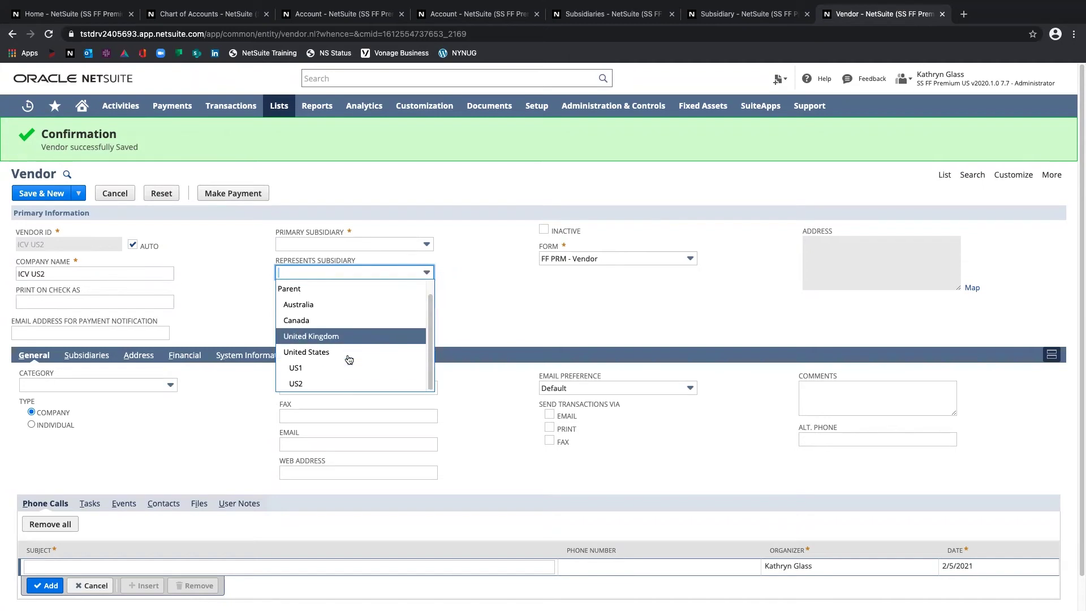
{"action": "left_click", "coordinate": [333, 385]}
{"action": "left_click", "coordinate": [365, 244]}
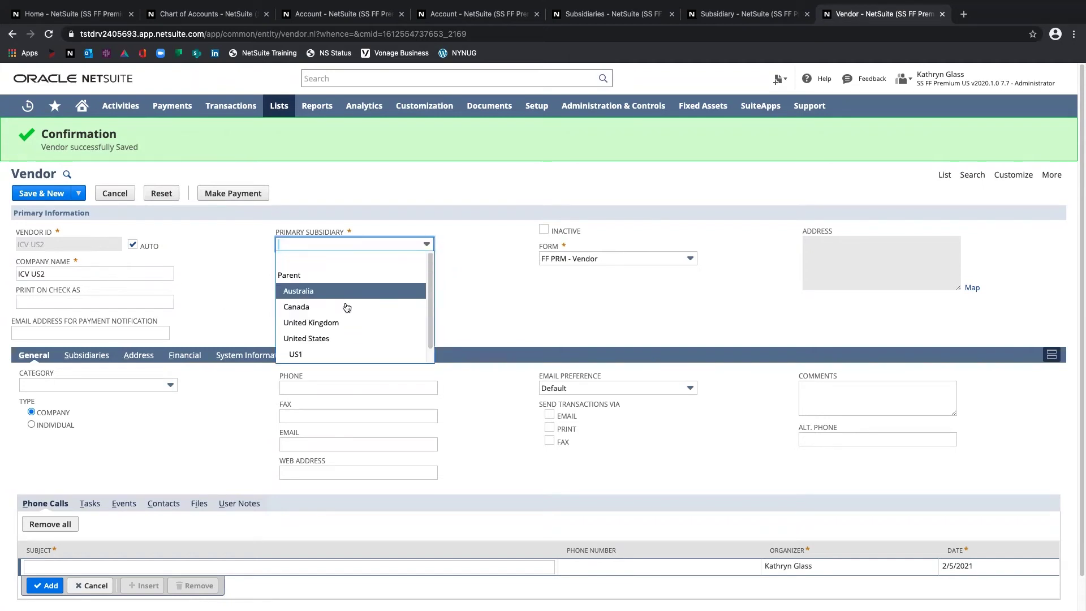
{"action": "left_click", "coordinate": [235, 306]}
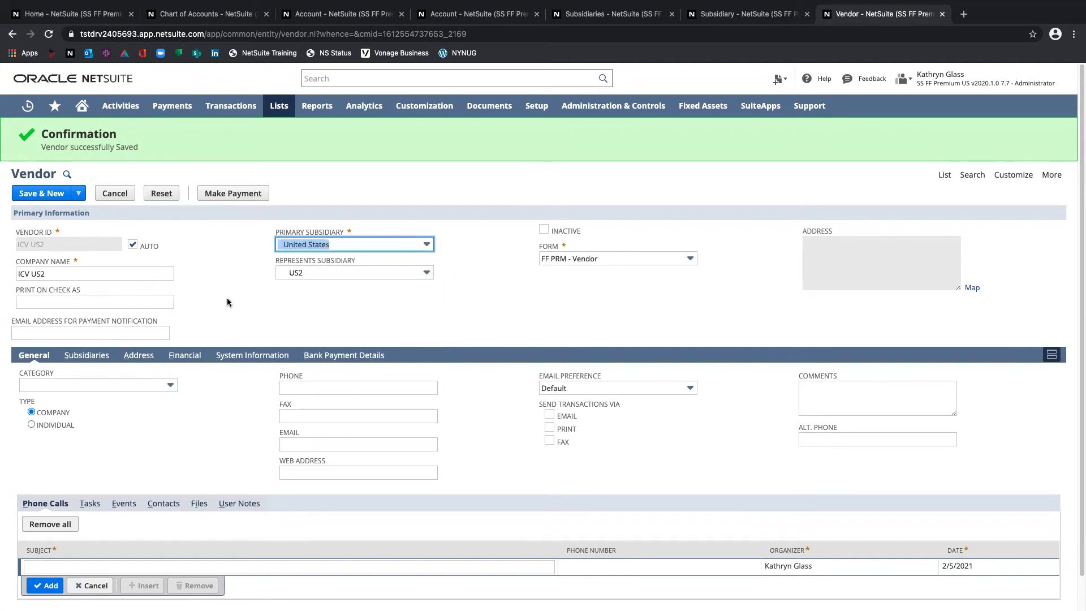
Save the ICV US2 vendor with US1 as an additional subsidiary and view its saved subsidiary list.
{"action": "left_click", "coordinate": [87, 354]}
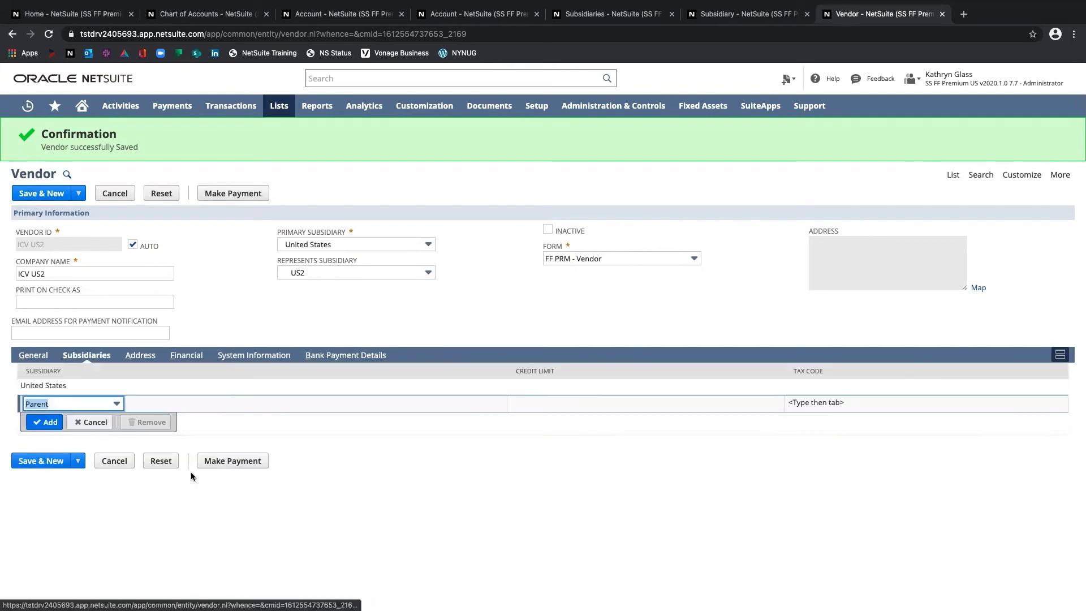
{"action": "left_click", "coordinate": [69, 406]}
{"action": "left_click", "coordinate": [57, 499]}
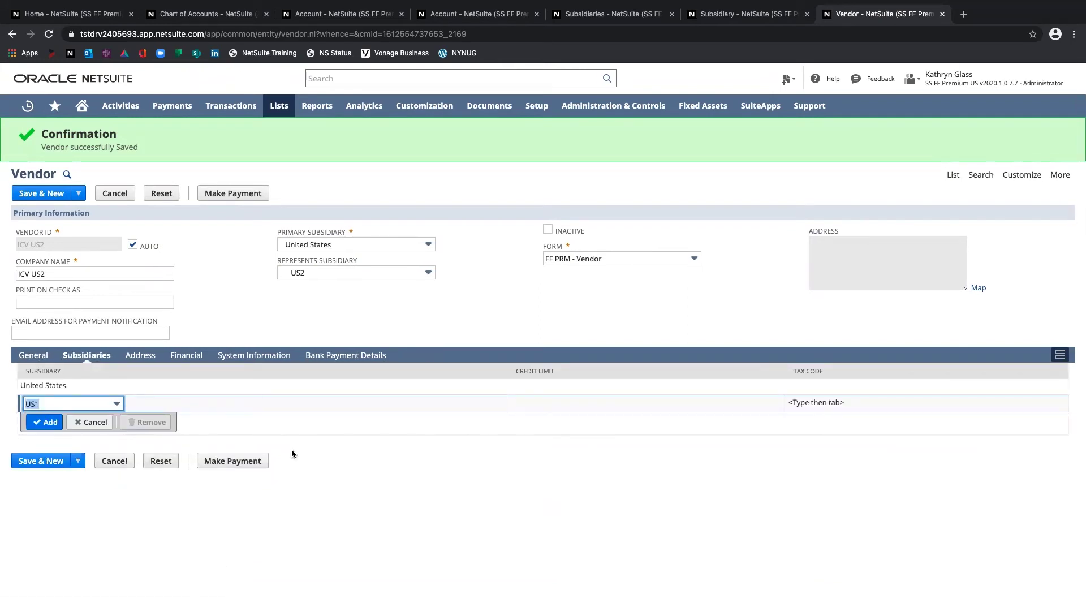
{"action": "left_click", "coordinate": [44, 422]}
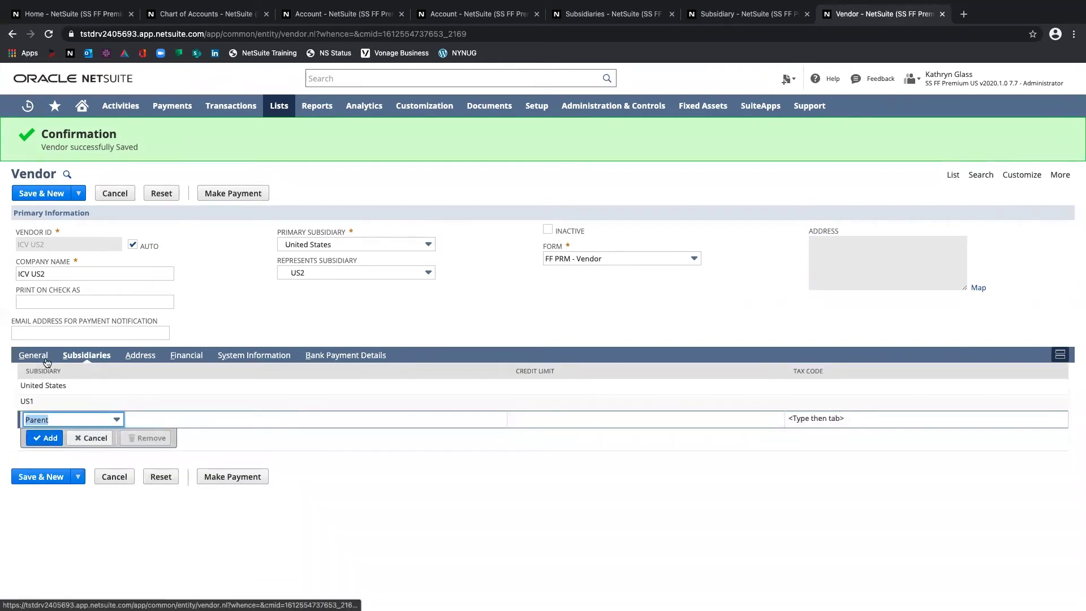
{"action": "left_click", "coordinate": [78, 194]}
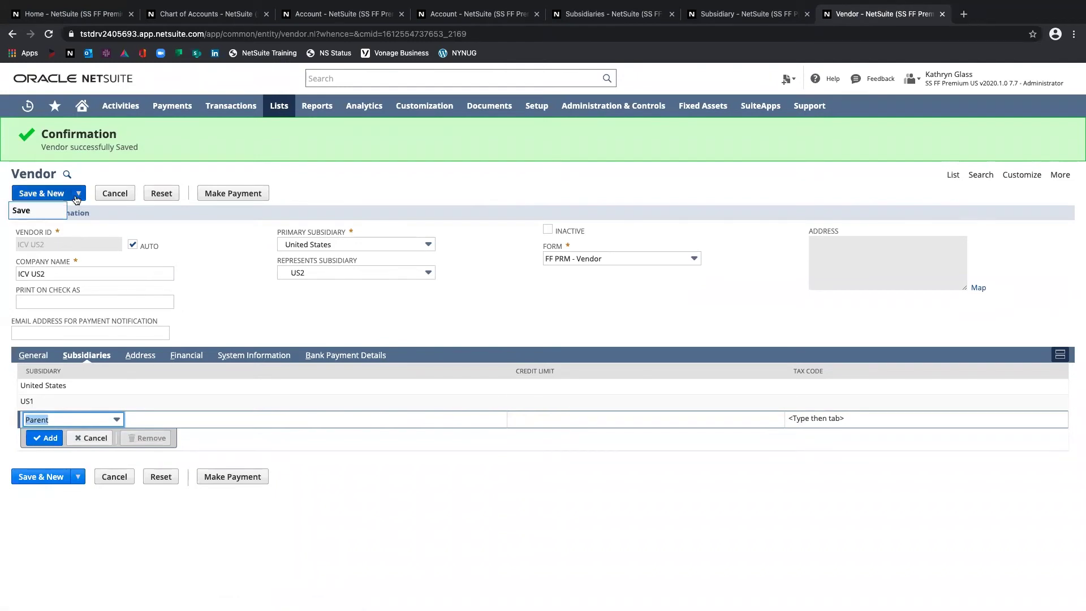
{"action": "left_click", "coordinate": [34, 210]}
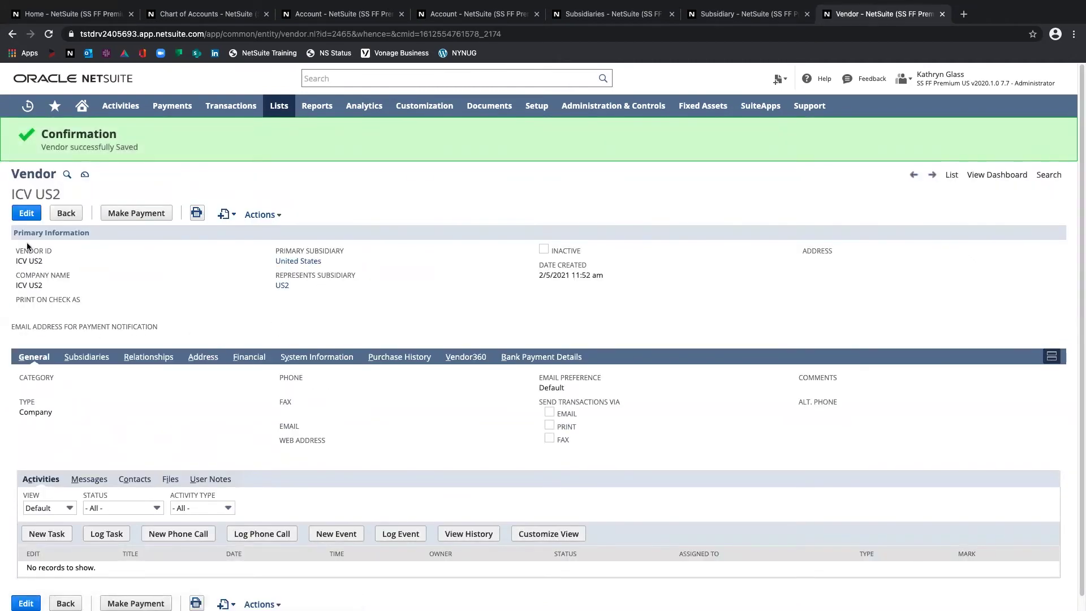
{"action": "left_click", "coordinate": [90, 357]}
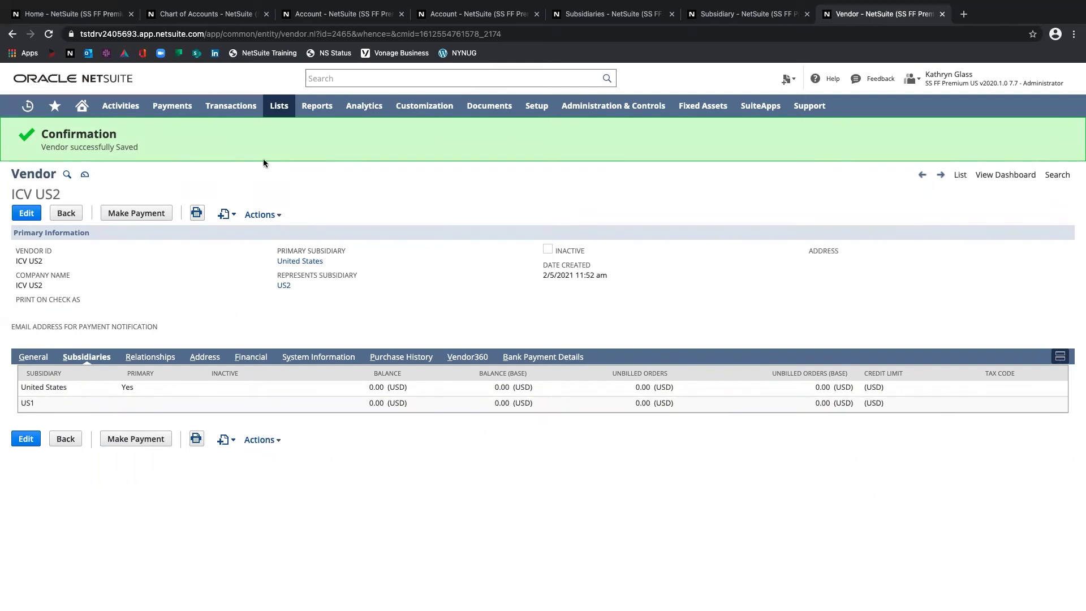
Open a new customer form and set the company name to ICC US1.
{"action": "mouse_move", "coordinate": [282, 108]}
{"action": "mouse_move", "coordinate": [303, 196]}
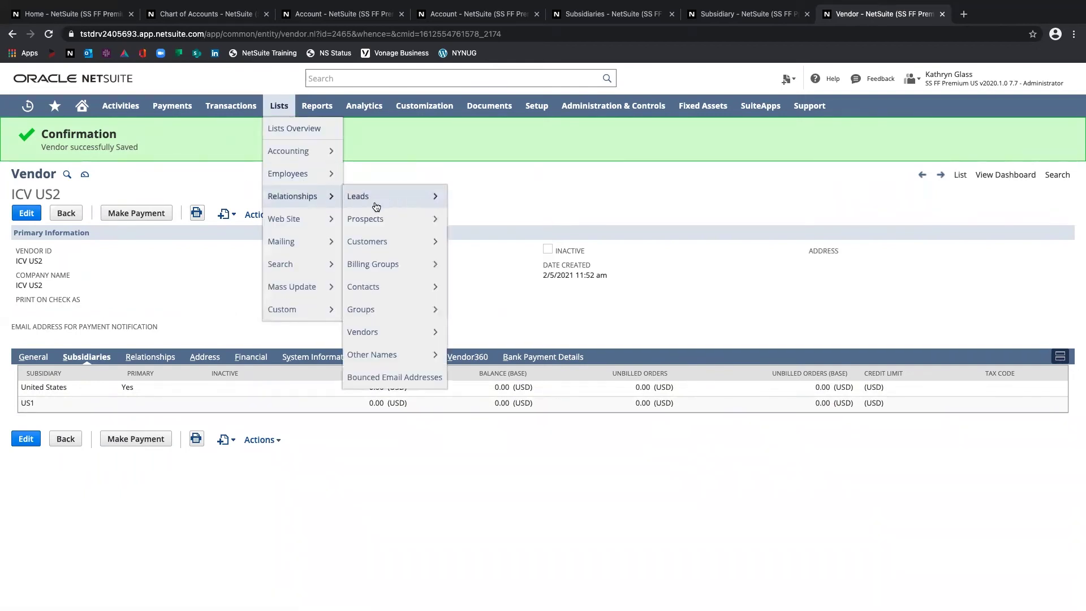
{"action": "mouse_move", "coordinate": [396, 241]}
{"action": "left_click", "coordinate": [459, 242]}
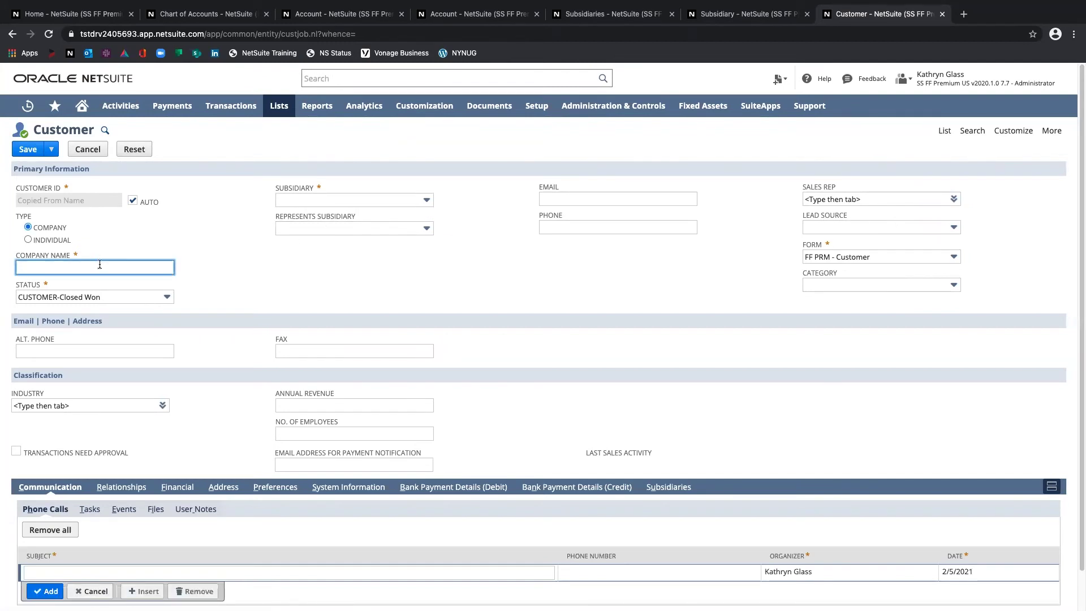
{"action": "type", "text": "ICC US"}
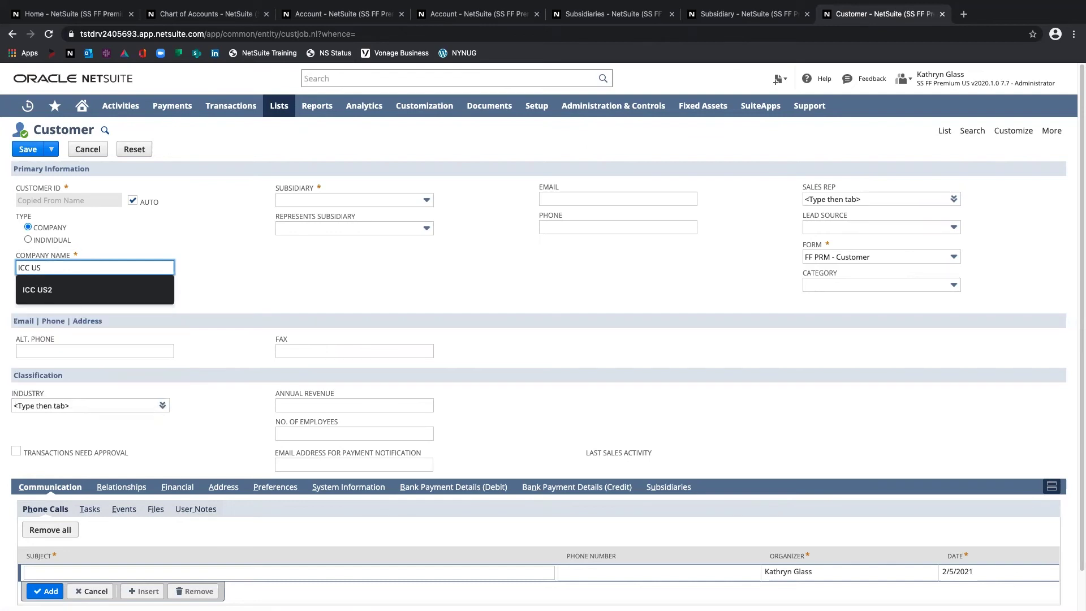
{"action": "type", "text": "1"}
Make the ICC US1 customer represent subsidiary US1 and set its own subsidiary to United States.
{"action": "left_click", "coordinate": [328, 231]}
{"action": "left_click", "coordinate": [325, 340]}
{"action": "left_click", "coordinate": [327, 200]}
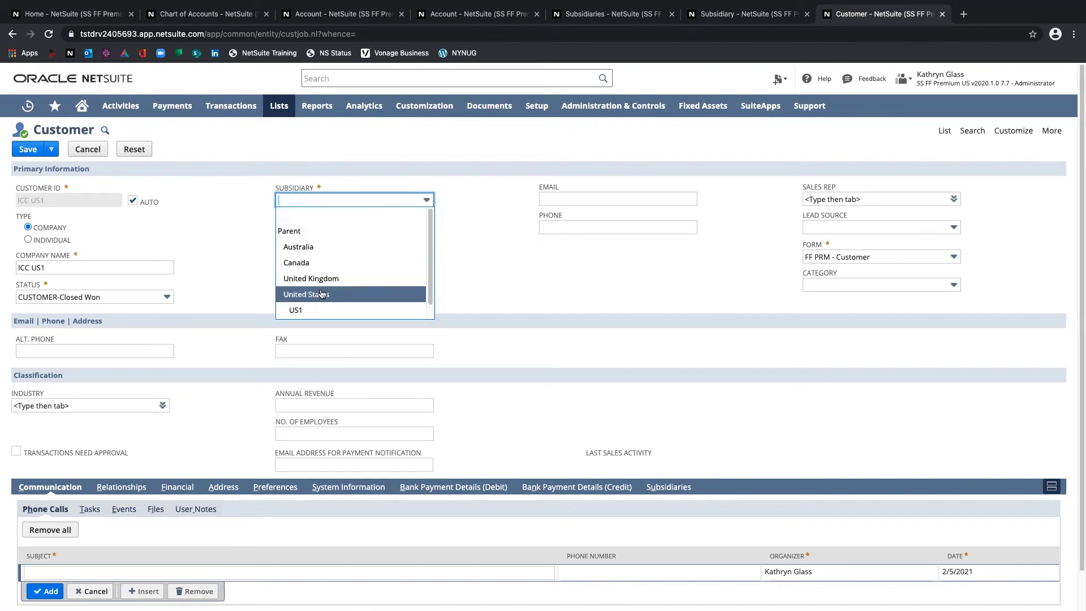
{"action": "left_click", "coordinate": [242, 290]}
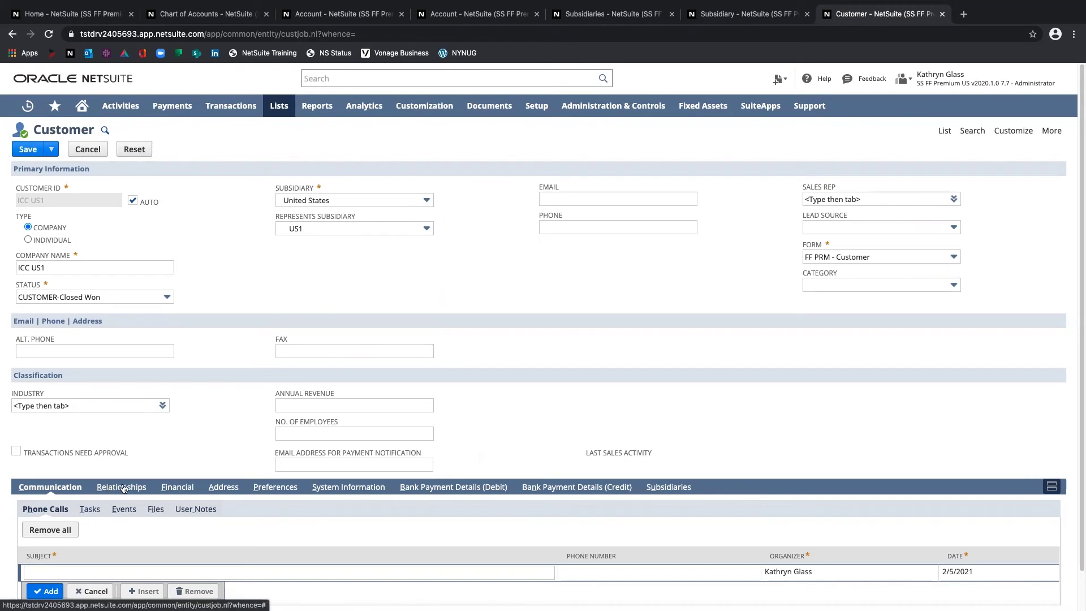
Add US2 as an additional subsidiary of the ICC US1 customer.
{"action": "left_click", "coordinate": [678, 490]}
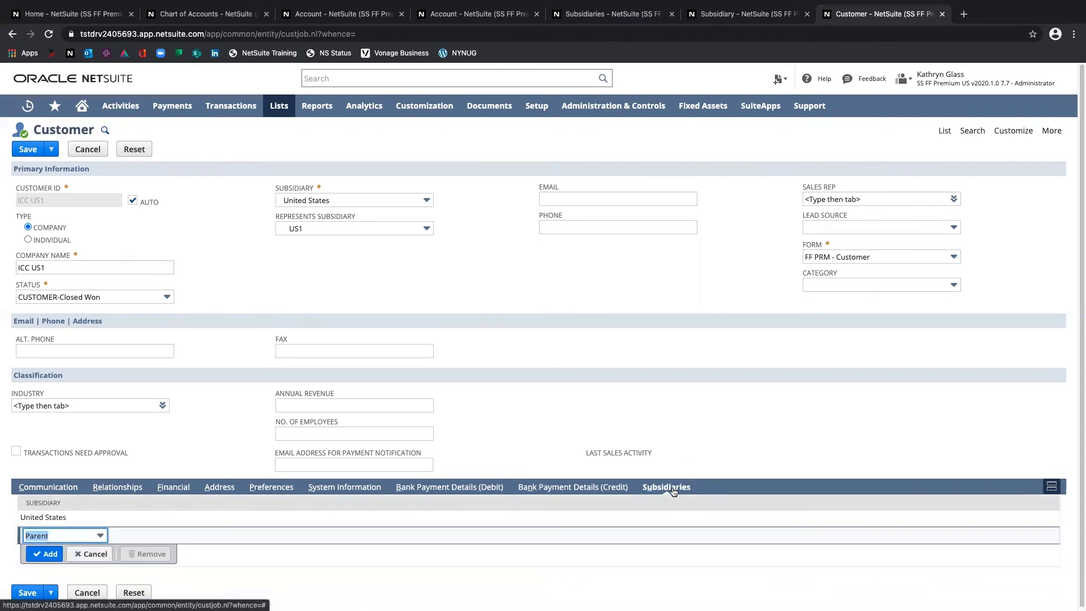
{"action": "left_click", "coordinate": [37, 536]}
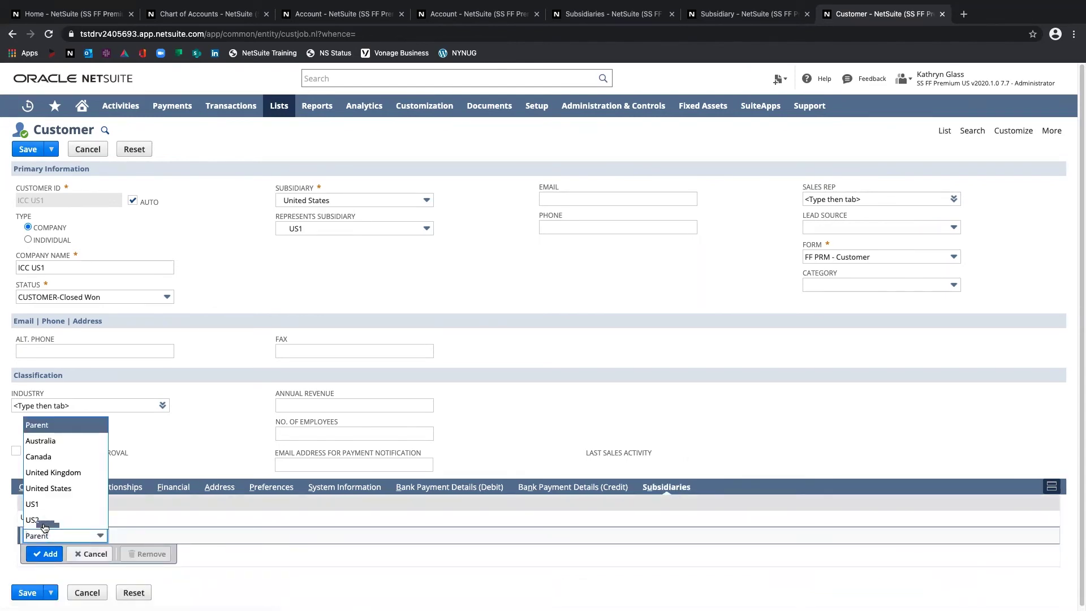
{"action": "left_click", "coordinate": [40, 519]}
{"action": "key", "text": "Return"}
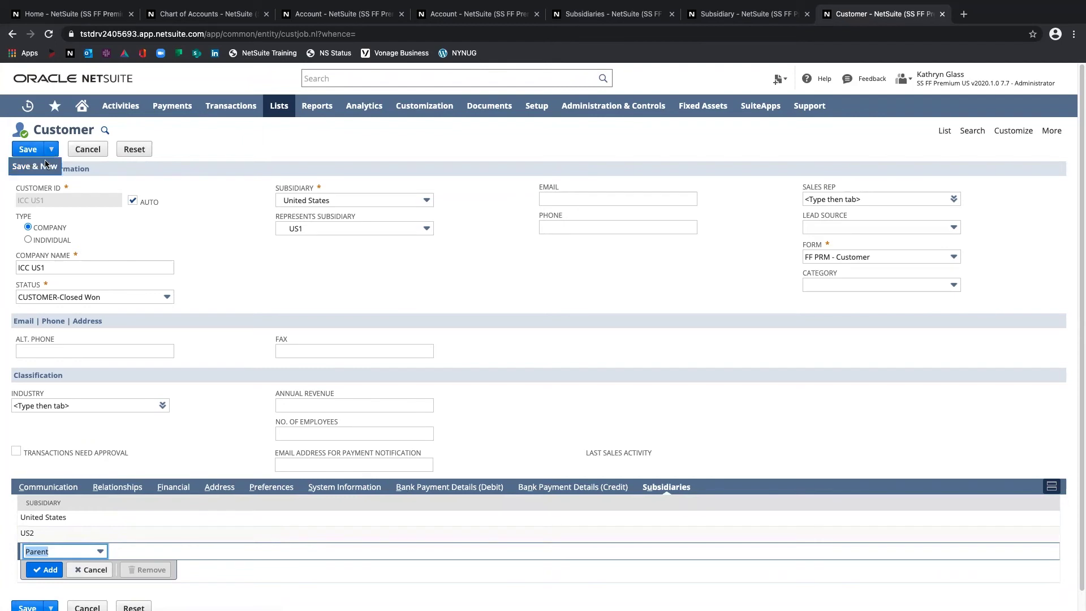
Save the ICC US1 customer and start another new customer with the company name ICC US2.
{"action": "left_click", "coordinate": [46, 167]}
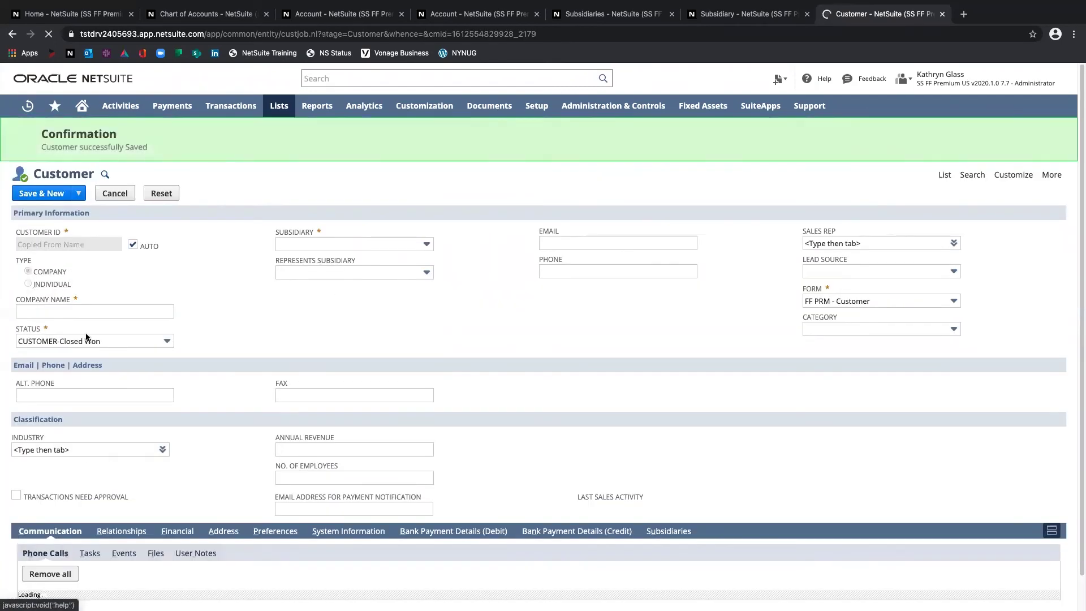
{"action": "left_click", "coordinate": [79, 312]}
{"action": "type", "text": "ICC US2"}
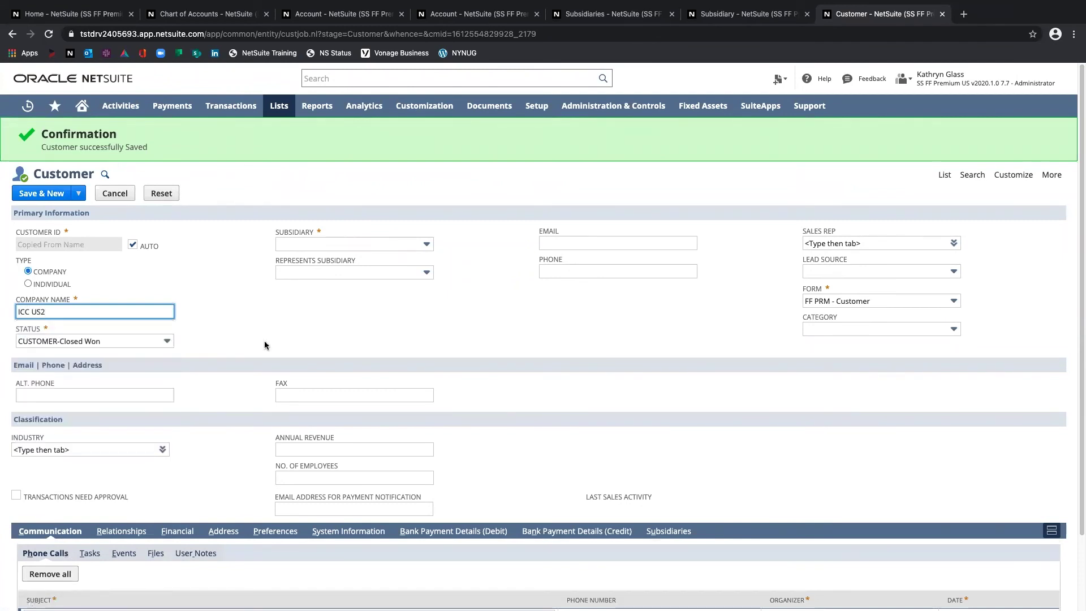
Make the ICC US2 customer represent subsidiary US2 and set its own subsidiary to United States.
{"action": "left_click", "coordinate": [335, 274]}
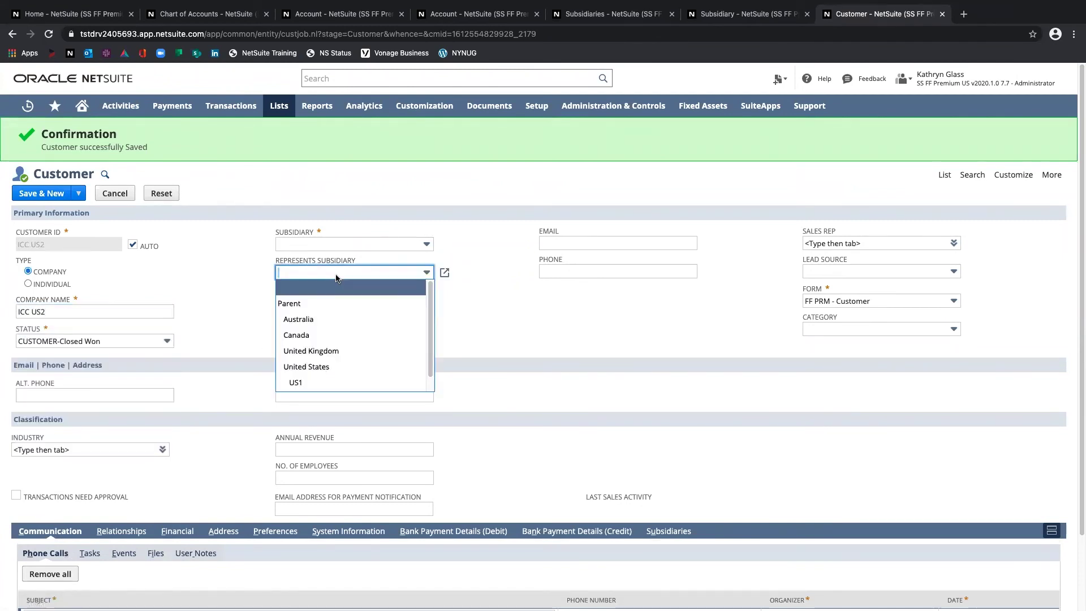
{"action": "left_click", "coordinate": [318, 384]}
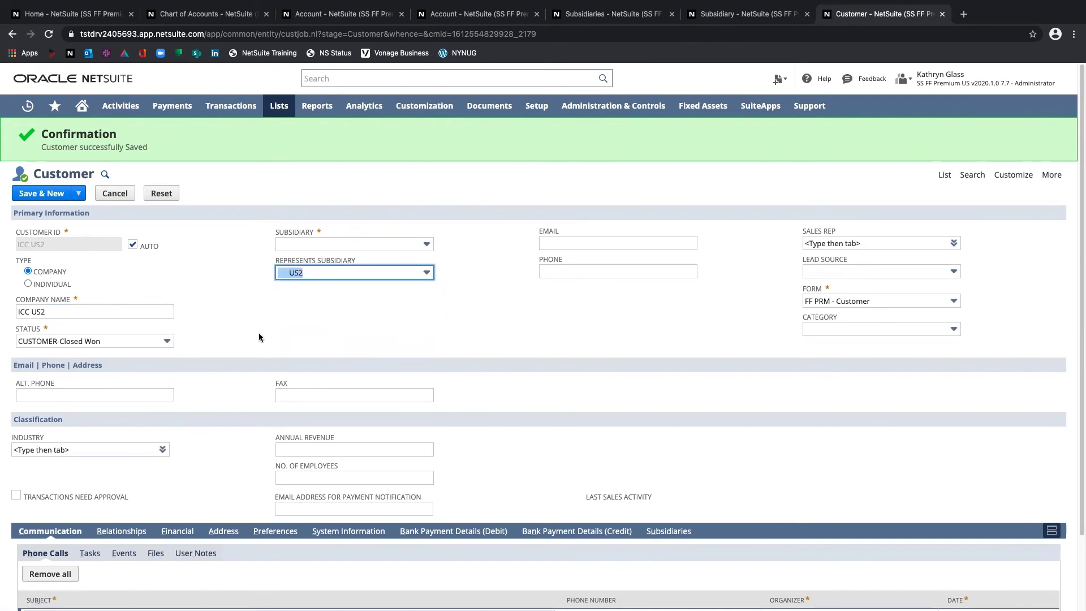
{"action": "left_click", "coordinate": [426, 244]}
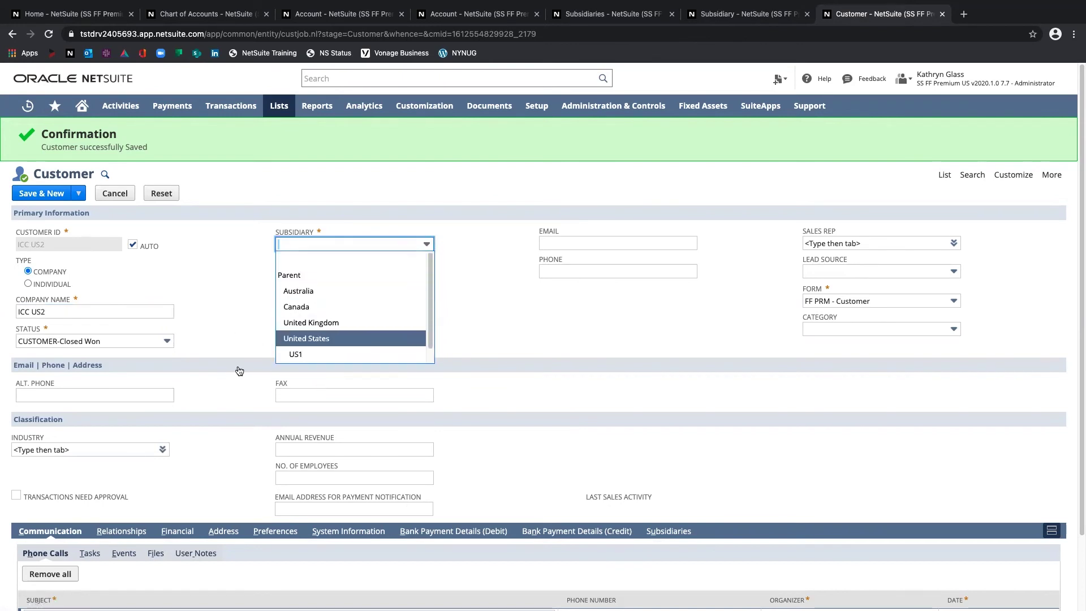
{"action": "key", "text": "Return"}
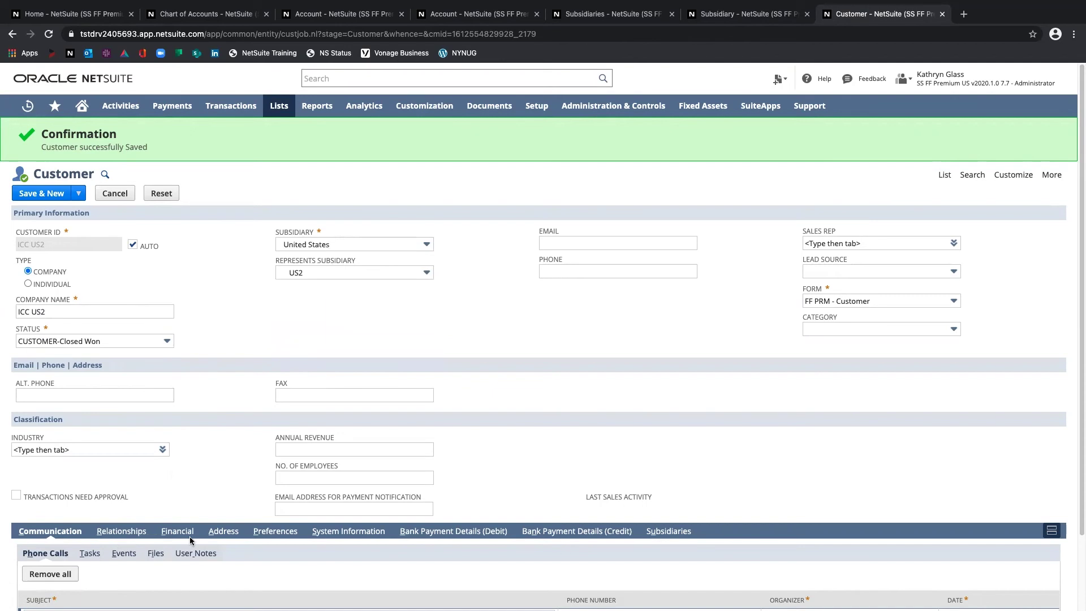
Add an additional subsidiary to the ICC US2 customer and save the record.
{"action": "left_click", "coordinate": [669, 530]}
{"action": "left_click", "coordinate": [39, 531]}
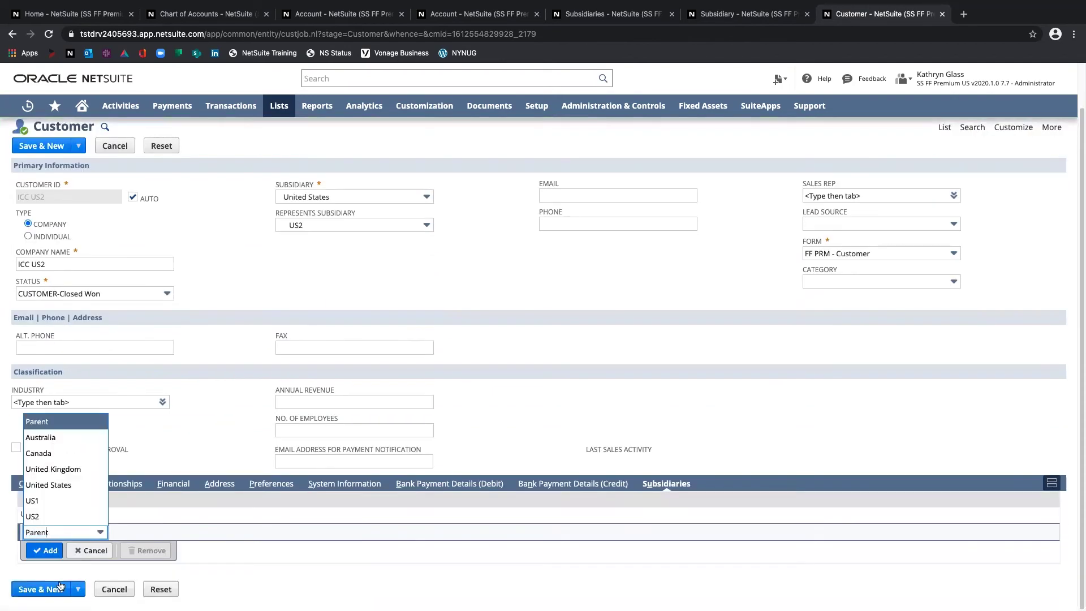
{"action": "key", "text": "Tab"}
{"action": "key", "text": "Return"}
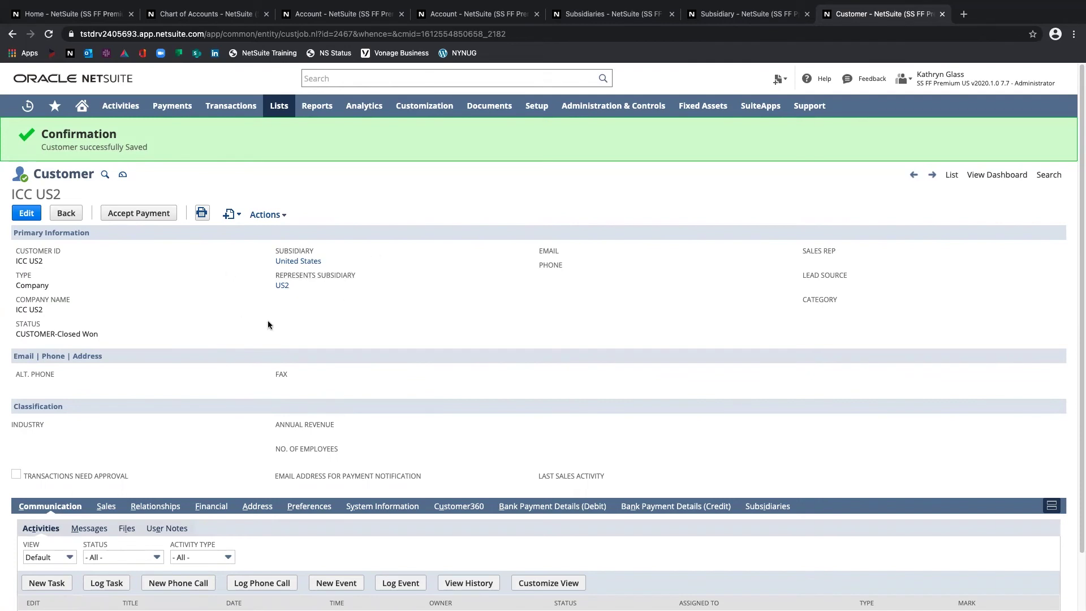
Read the field help for Represents Subsidiary on the ICC US2 customer, then close it.
{"action": "mouse_move", "coordinate": [293, 284]}
{"action": "left_mouse_down"}
{"action": "mouse_move", "coordinate": [275, 275]}
{"action": "mouse_move", "coordinate": [280, 285]}
{"action": "left_mouse_up"}
{"action": "left_click", "coordinate": [283, 278]}
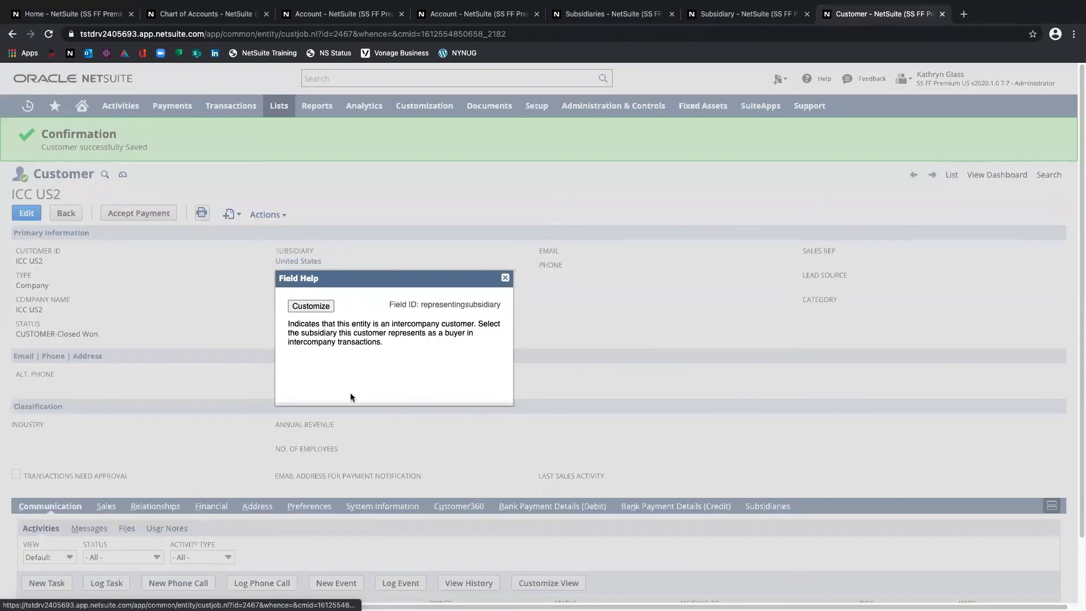
{"action": "left_click_drag", "start_coordinate": [287, 324], "coordinate": [412, 473]}
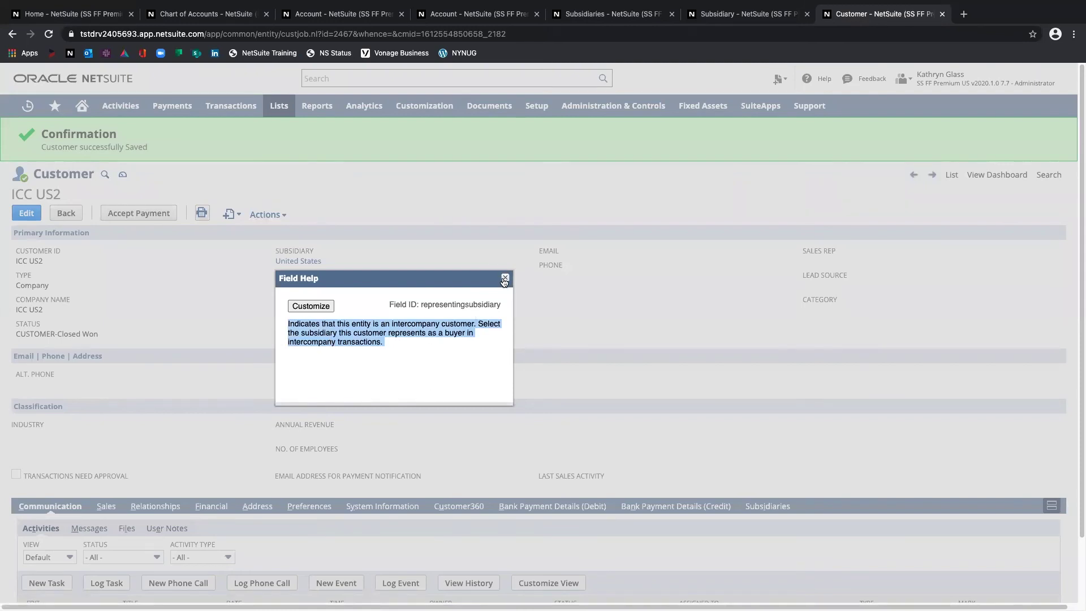
{"action": "left_click", "coordinate": [413, 253]}
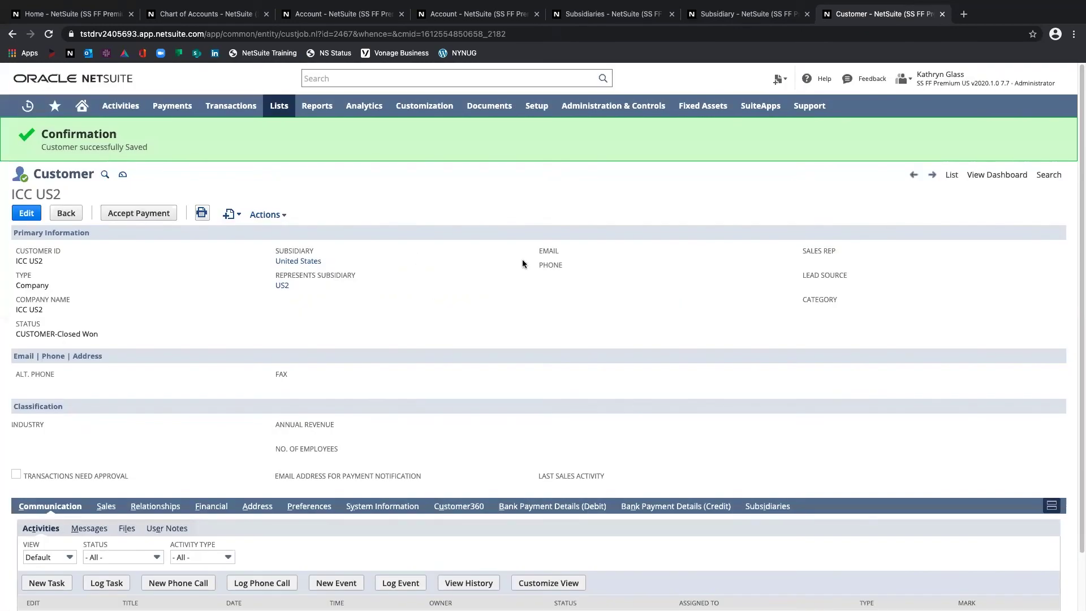
Start a new saved search of the Customer type.
{"action": "left_click", "coordinate": [772, 82]}
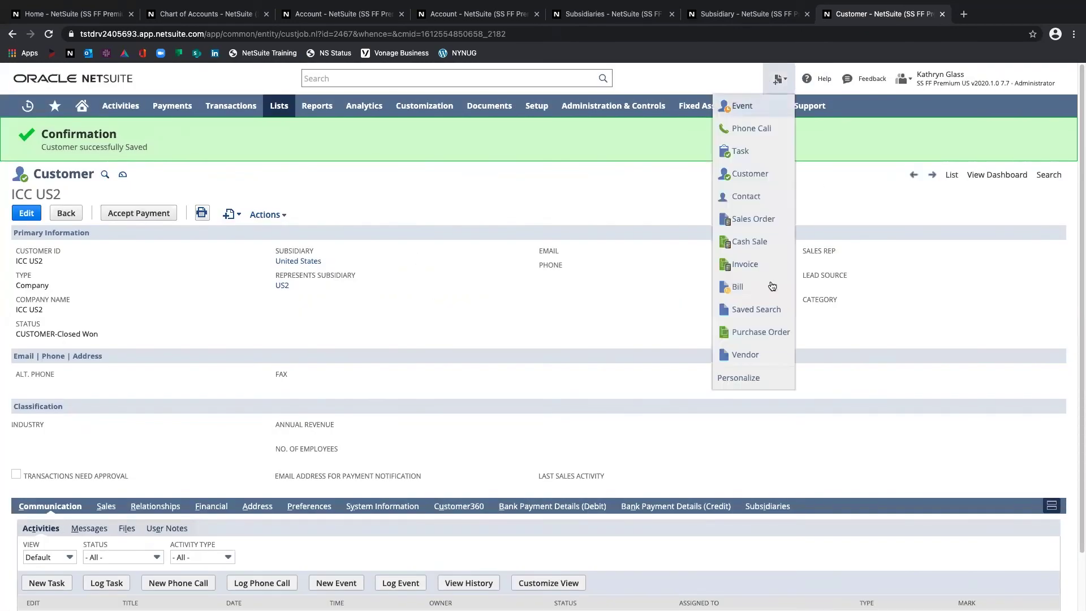
{"action": "right_click", "coordinate": [765, 312]}
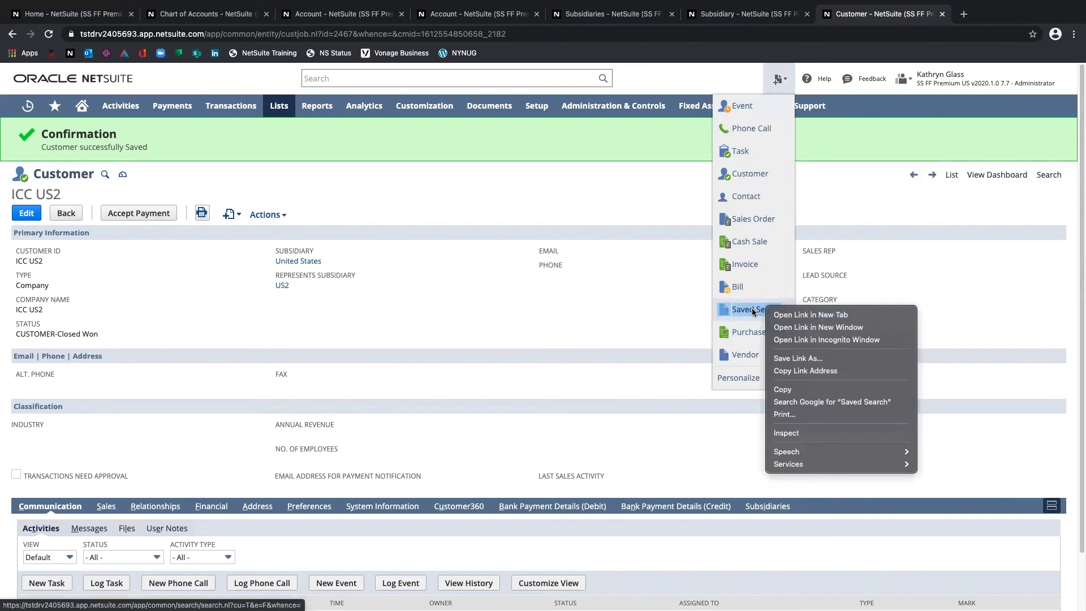
{"action": "left_click", "coordinate": [765, 312]}
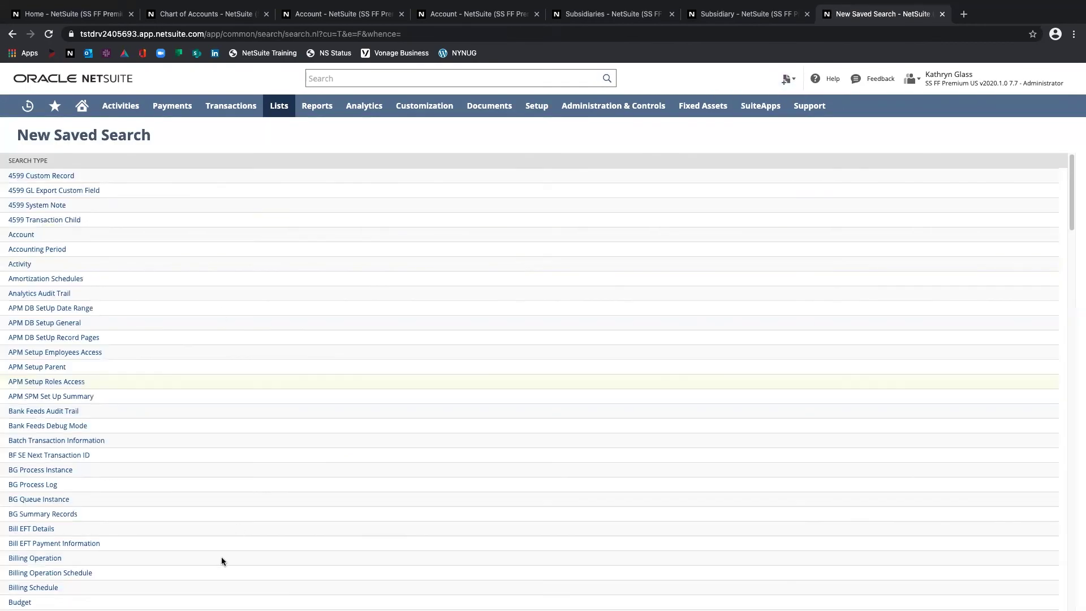
{"action": "scroll", "coordinate": [222, 557], "scroll_direction": "down", "scroll_amount": 4}
{"action": "scroll", "coordinate": [28, 585], "scroll_direction": "down", "scroll_amount": 3}
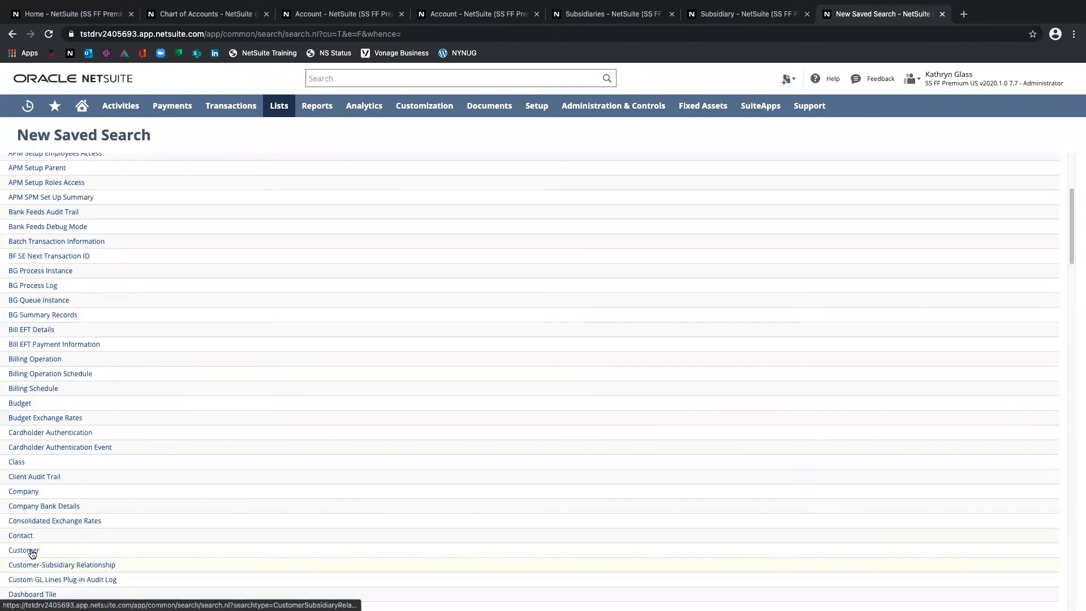
{"action": "left_click", "coordinate": [31, 551]}
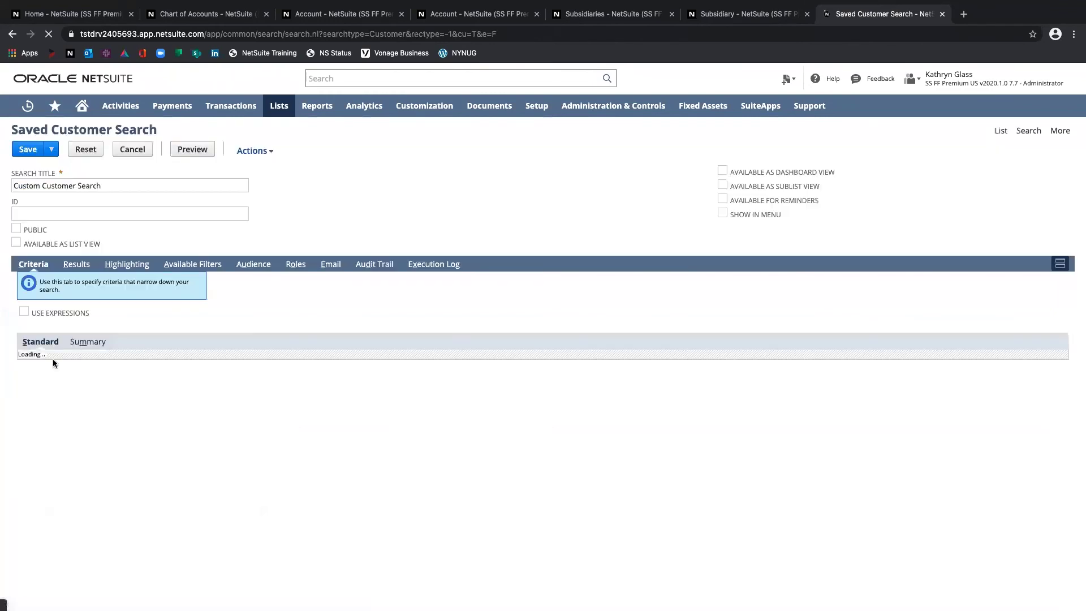
Add a Represents Subsidiary criterion set to none of - None - in the customer search.
{"action": "left_click", "coordinate": [70, 377]}
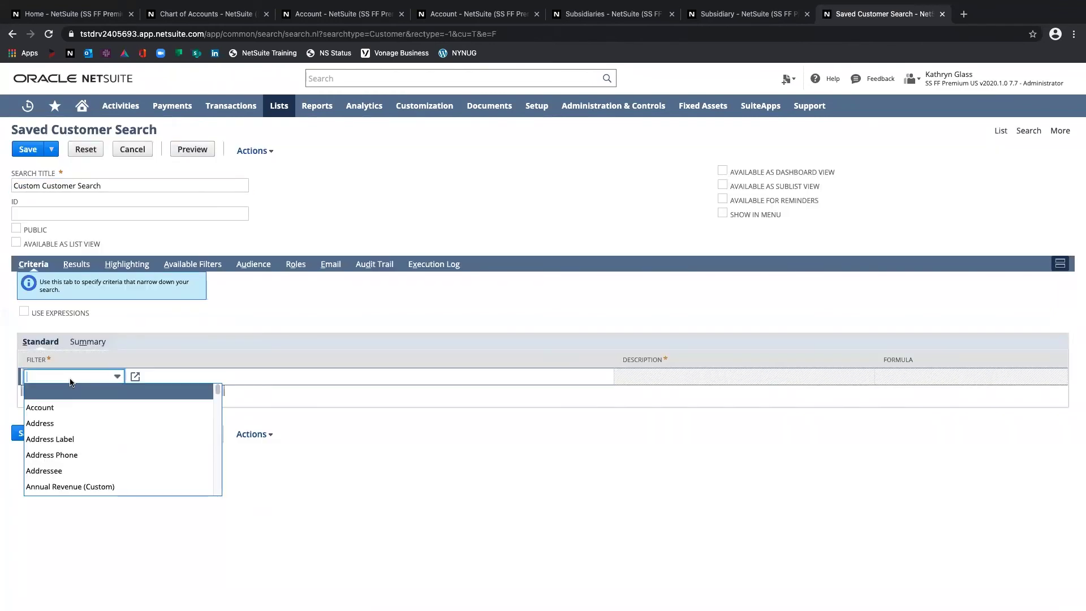
{"action": "type", "text": "Represents Subsidiary"}
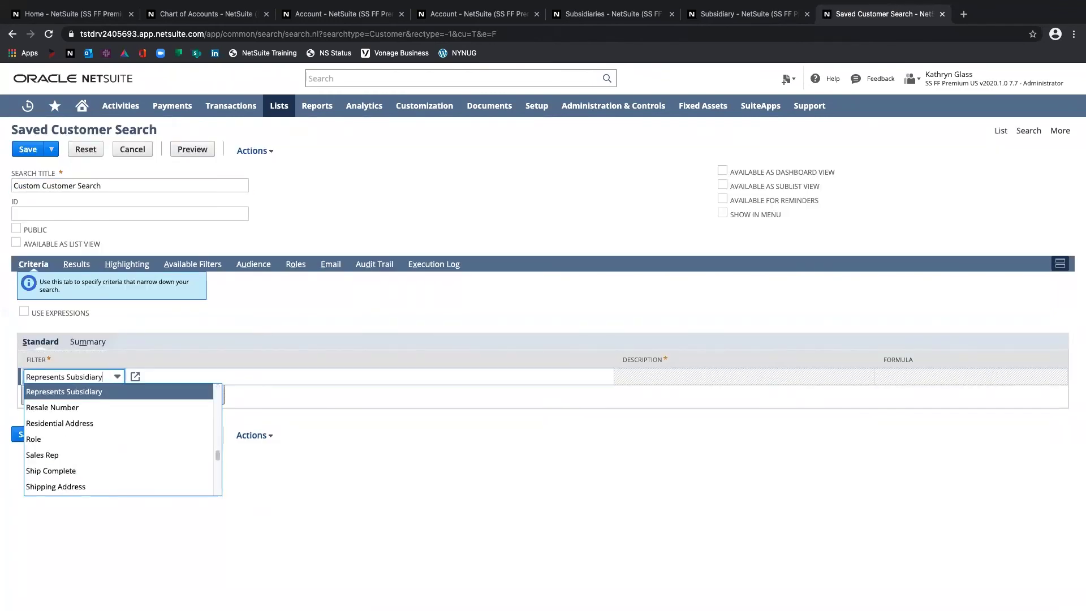
{"action": "key", "text": "Return"}
{"action": "left_click", "coordinate": [426, 259]}
{"action": "left_click", "coordinate": [418, 291]}
{"action": "left_click", "coordinate": [406, 226]}
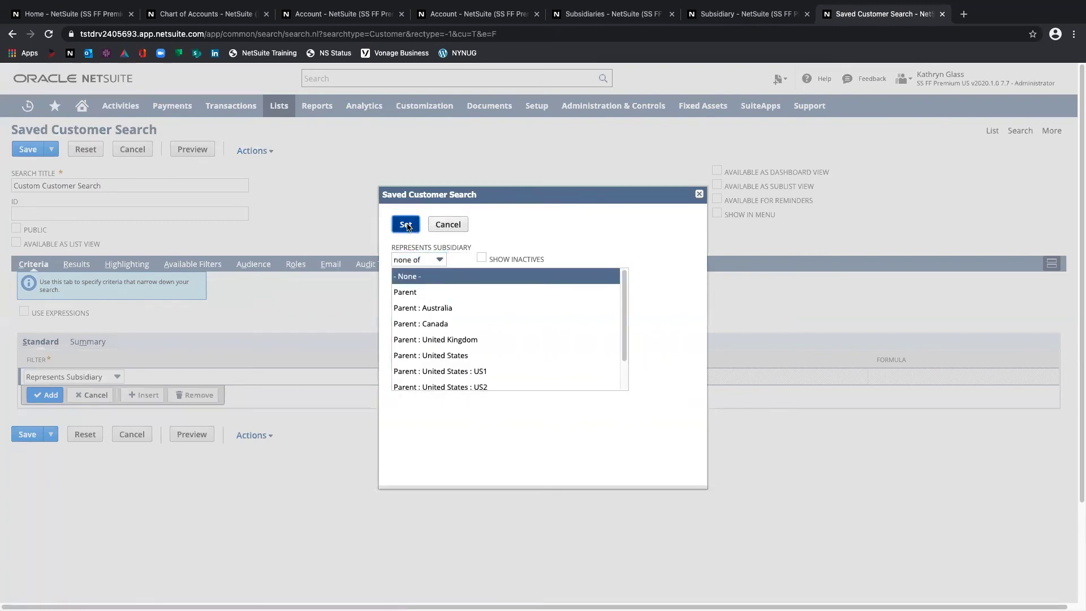
Add an Inactive criterion set to No and preview the customer search results.
{"action": "type", "text": "Inactive"}
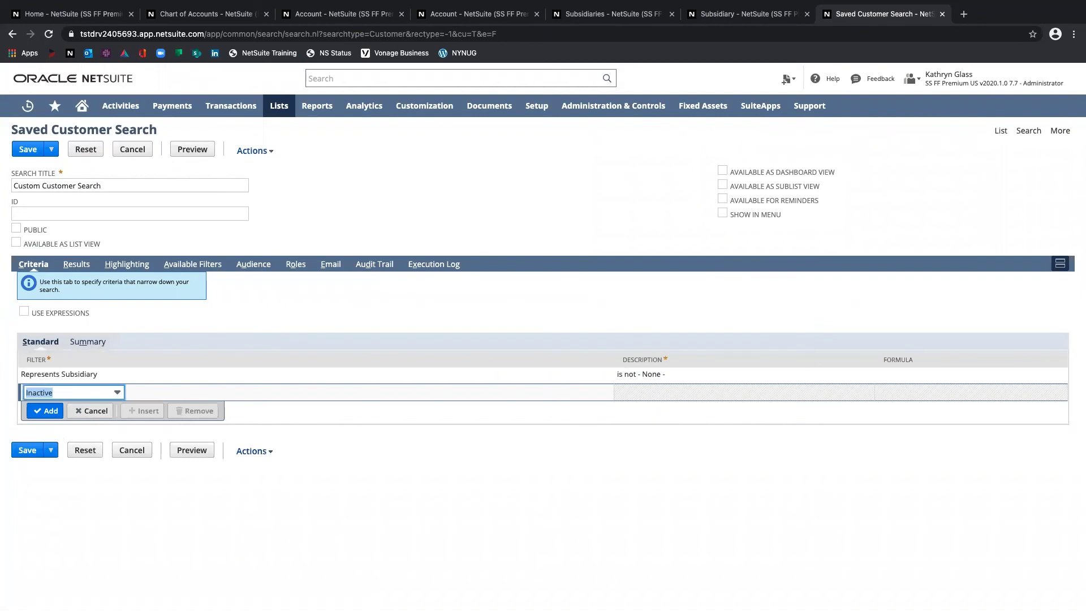
{"action": "key", "text": "Return"}
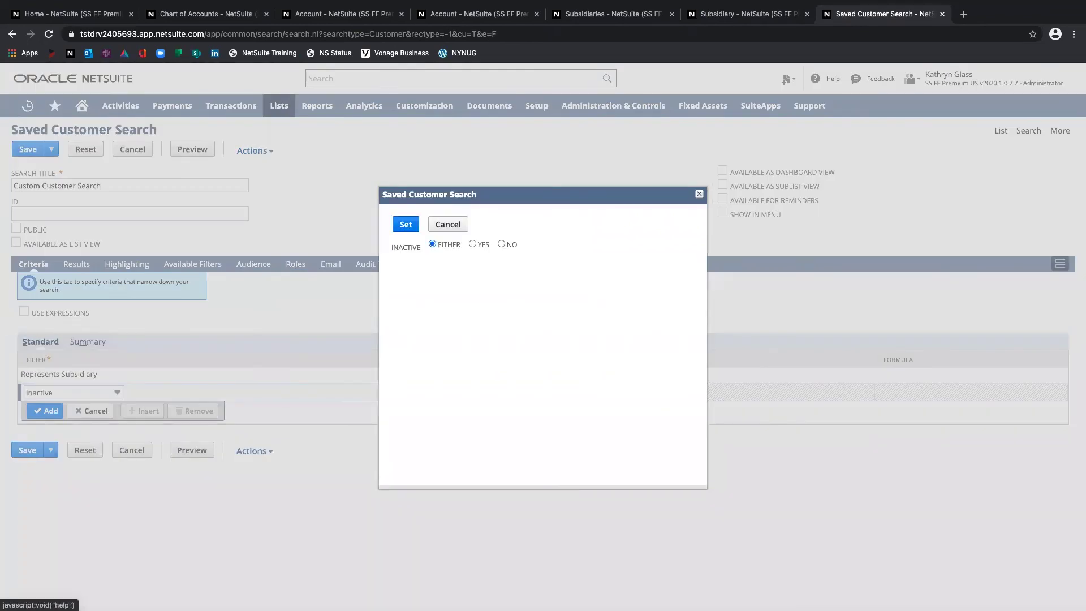
{"action": "left_click", "coordinate": [501, 244]}
{"action": "left_click", "coordinate": [405, 224]}
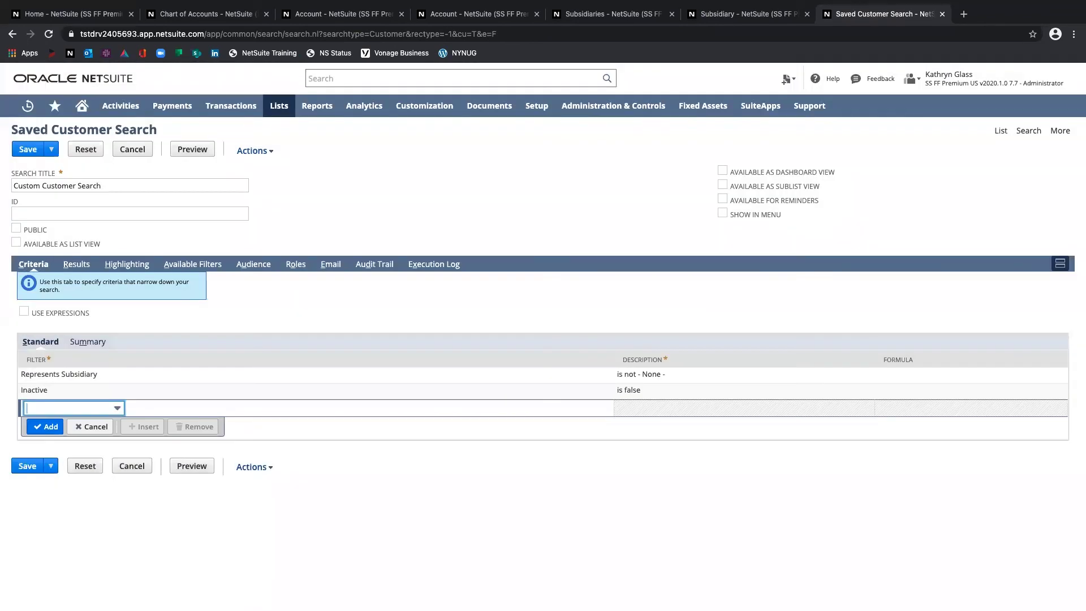
{"action": "left_click", "coordinate": [191, 466]}
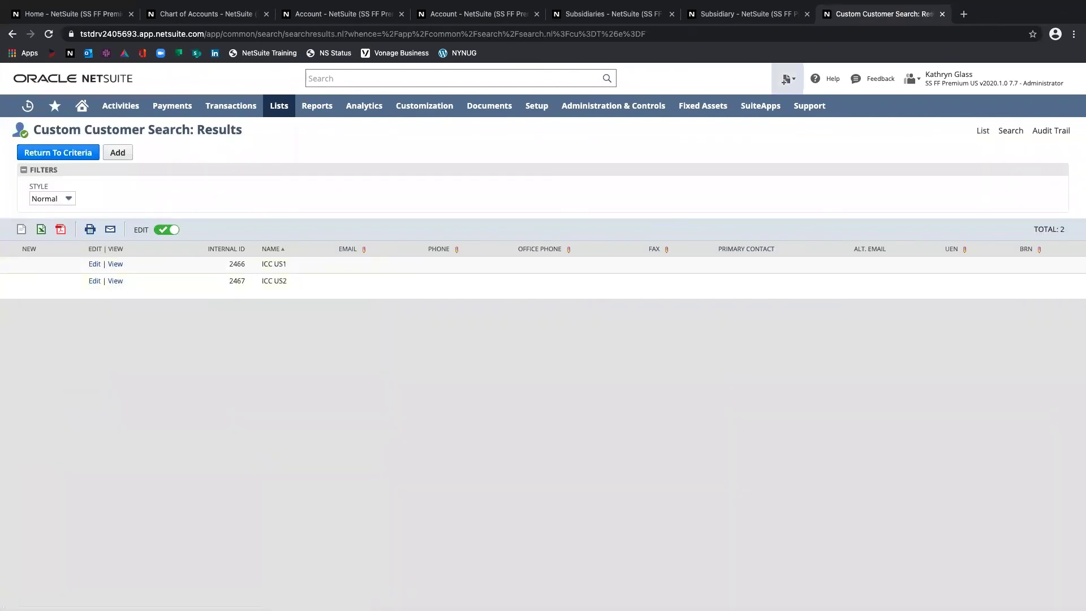
Start a new saved search of the Vendor type.
{"action": "left_click", "coordinate": [787, 78]}
{"action": "left_click", "coordinate": [765, 309]}
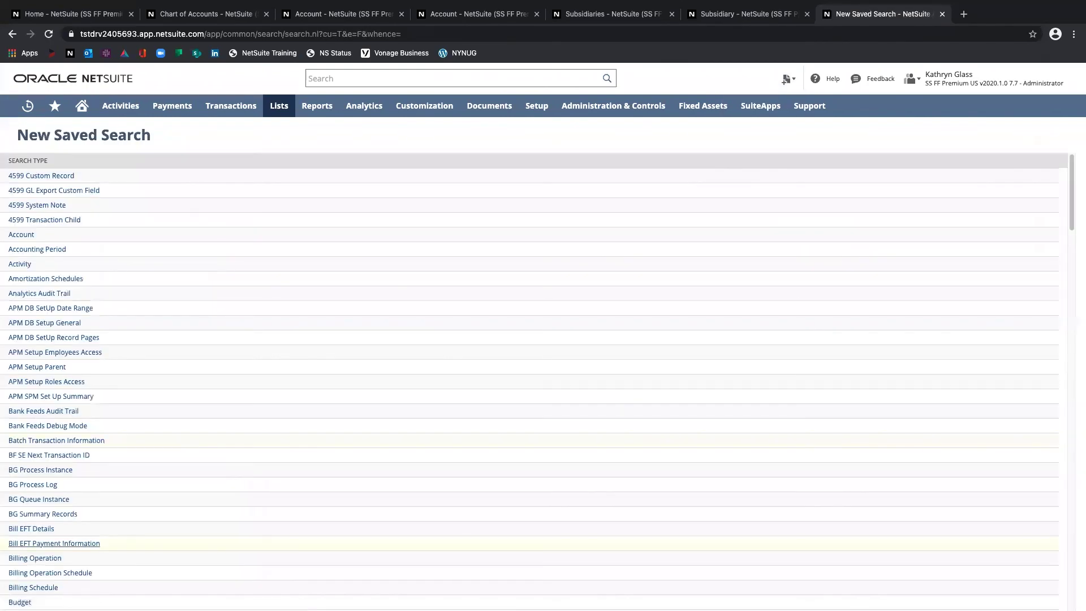
{"action": "scroll", "coordinate": [55, 357], "scroll_direction": "down", "scroll_amount": 3}
{"action": "scroll", "coordinate": [54, 357], "scroll_direction": "down", "scroll_amount": 20}
{"action": "left_click", "coordinate": [19, 544]}
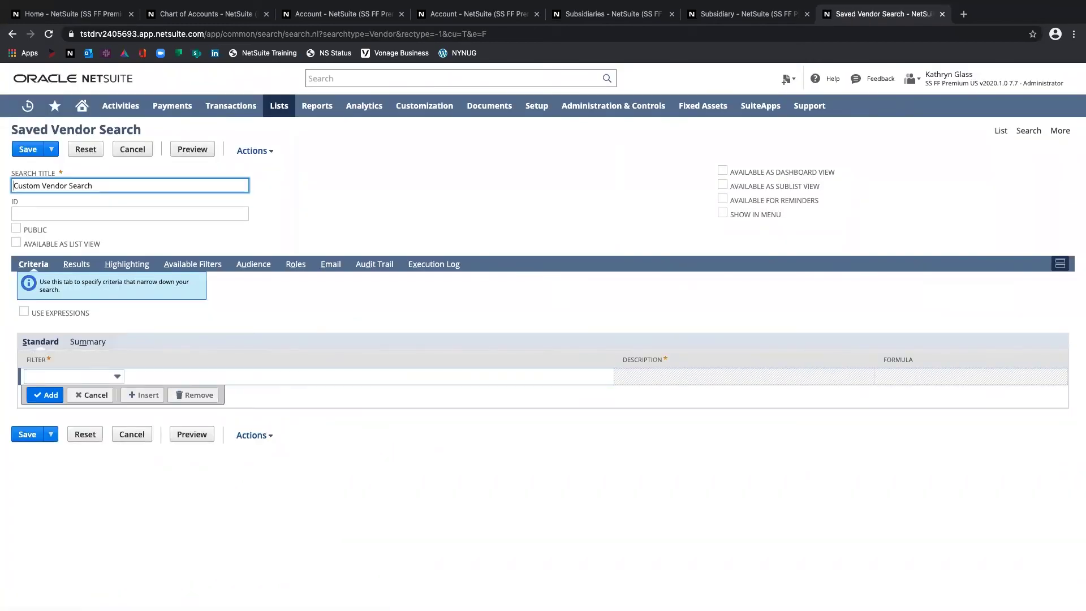
Add a Represents Subsidiary criterion set to none of - None - in the vendor search.
{"action": "left_click", "coordinate": [73, 376]}
{"action": "type", "text": "rep"}
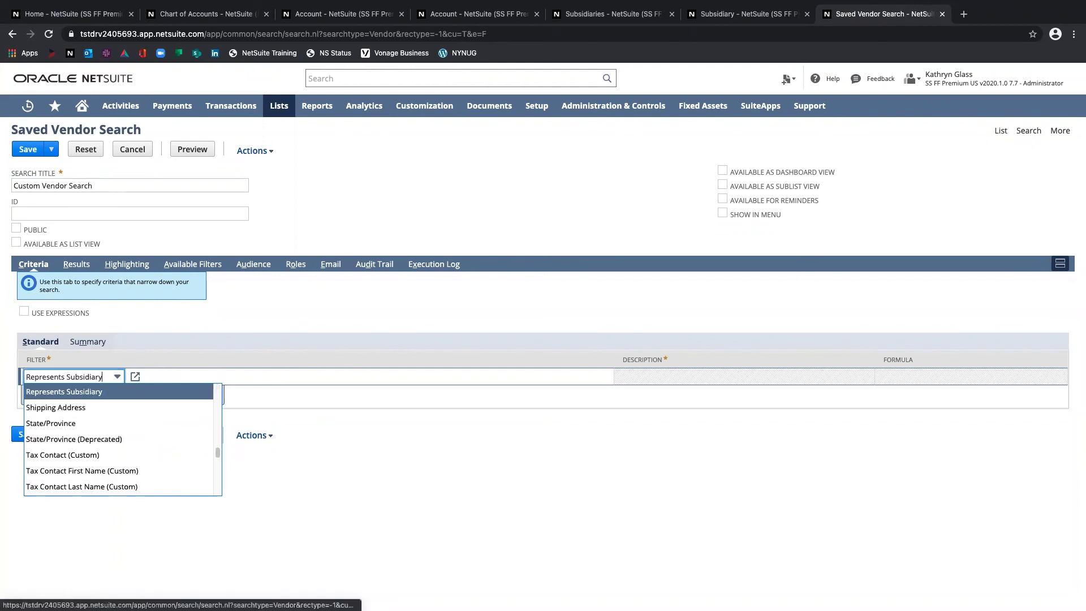
{"action": "key", "text": "Return"}
{"action": "left_click", "coordinate": [440, 260]}
{"action": "left_click", "coordinate": [427, 283]}
{"action": "left_click", "coordinate": [426, 292]}
{"action": "left_click", "coordinate": [407, 225]}
Add an Inactive criterion set to No and preview the vendor search results.
{"action": "left_click", "coordinate": [90, 392]}
{"action": "type", "text": "inactive"}
{"action": "key", "text": "Return"}
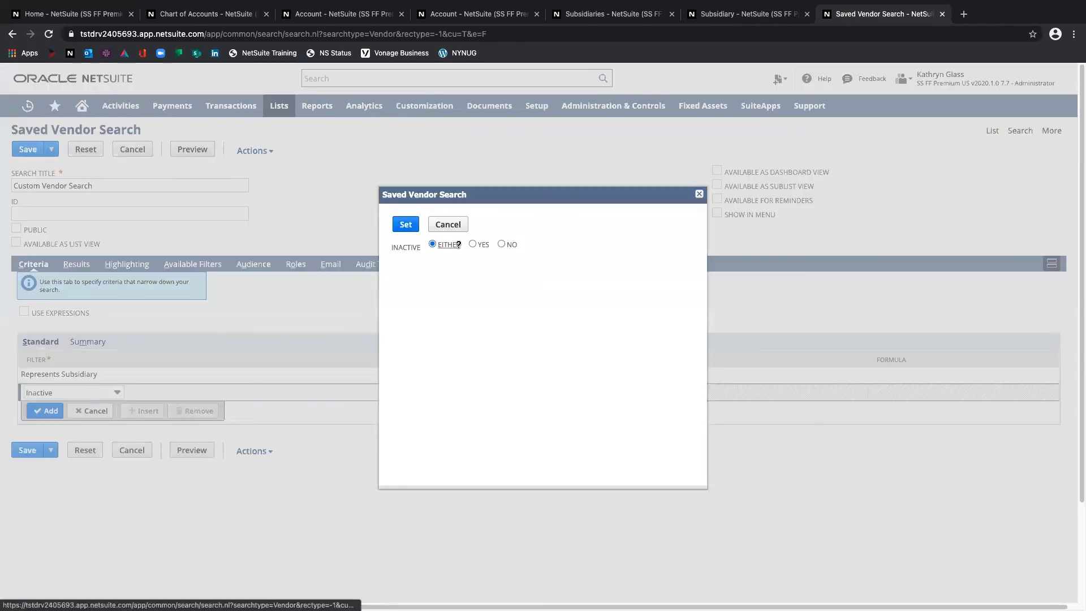
{"action": "left_click", "coordinate": [501, 244]}
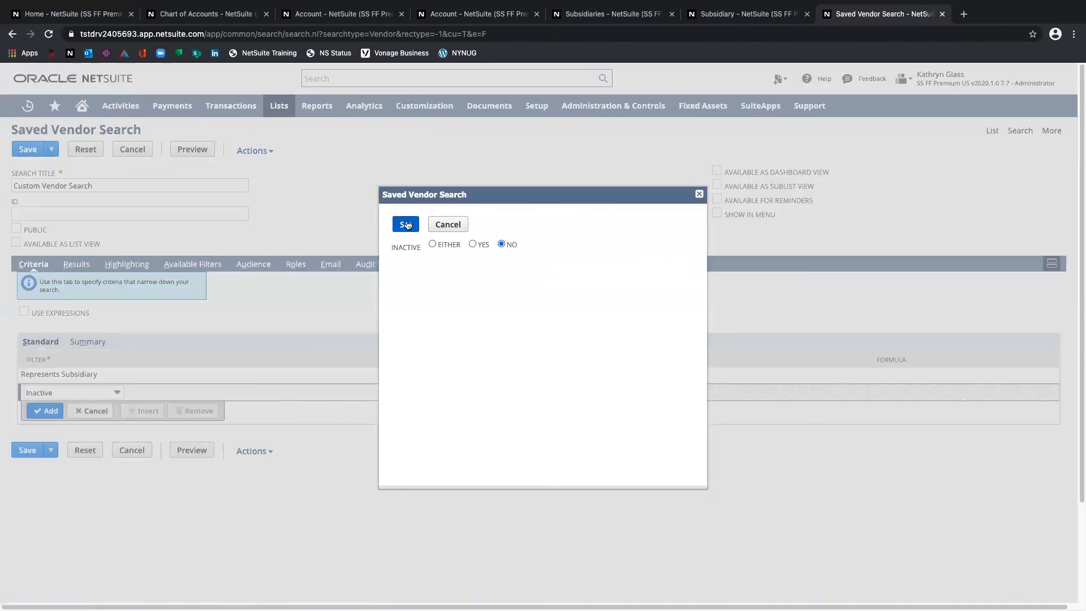
{"action": "left_click", "coordinate": [406, 224]}
{"action": "left_click", "coordinate": [198, 467]}
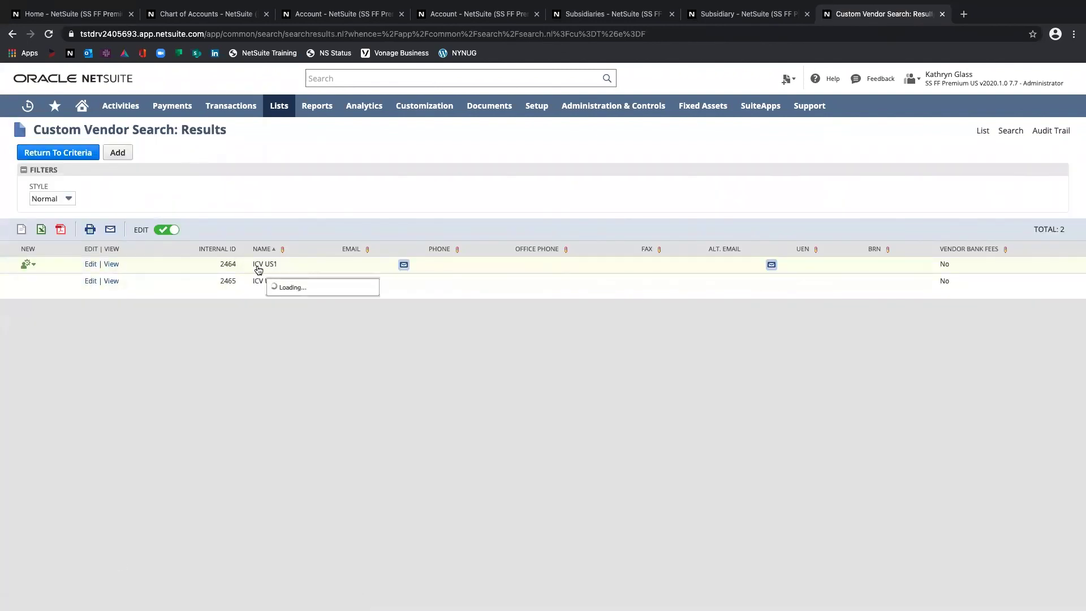
Look up the intercompany records with a global search for ICV and another for ICC.
{"action": "left_click", "coordinate": [412, 73]}
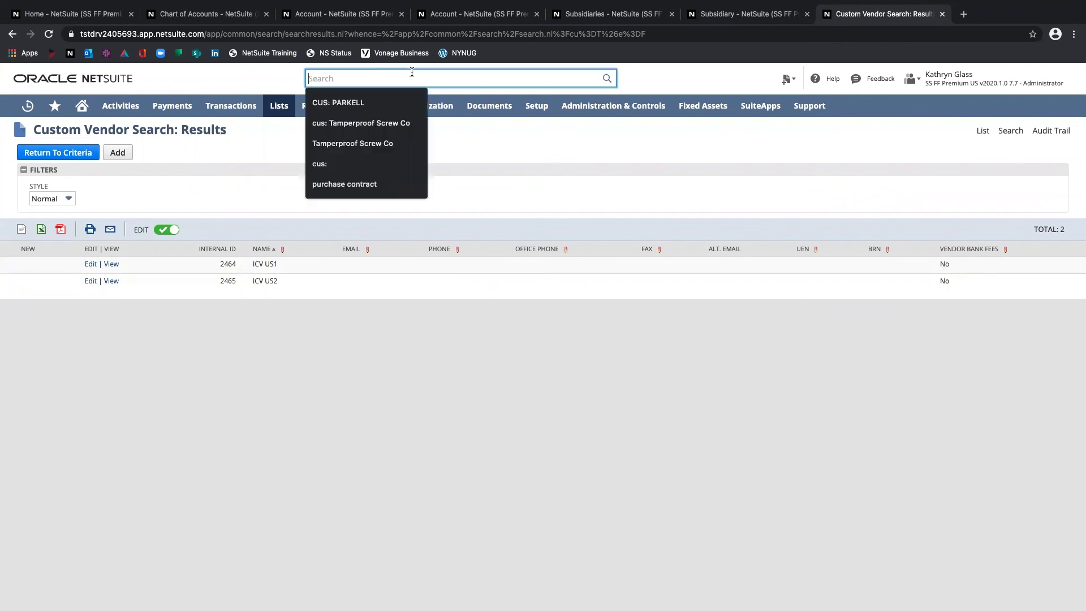
{"action": "type", "text": "ICV"}
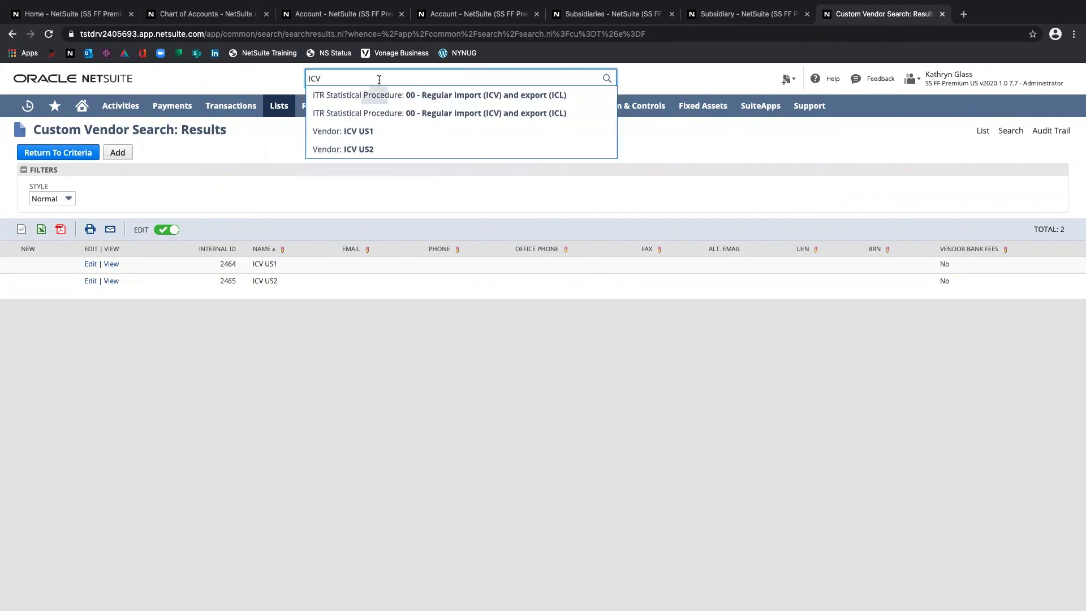
{"action": "double_click", "coordinate": [328, 75]}
{"action": "type", "text": "ICC"}
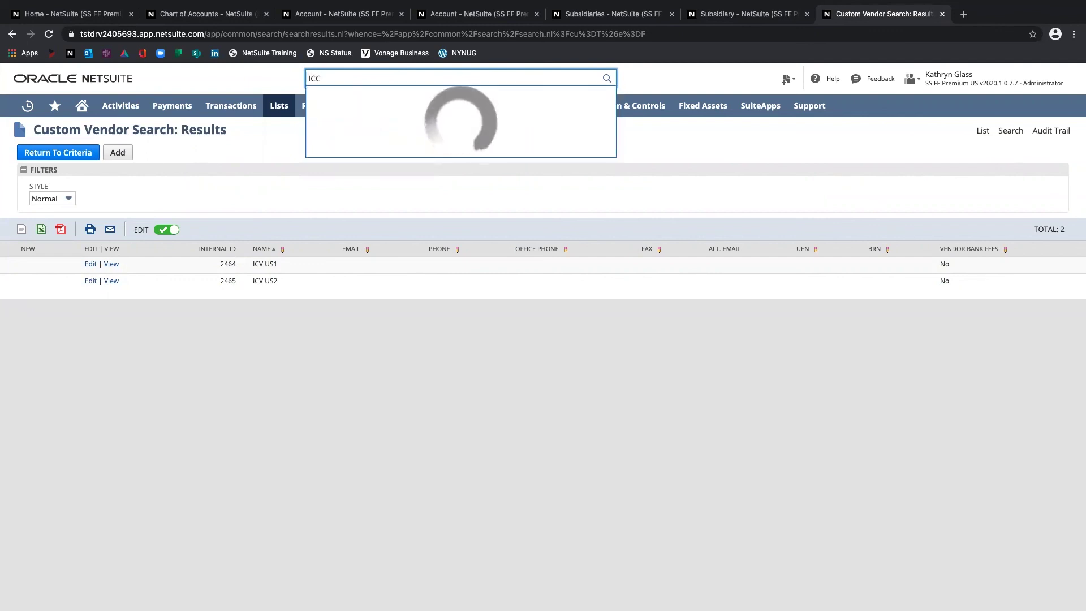
{"action": "left_click", "coordinate": [320, 151]}
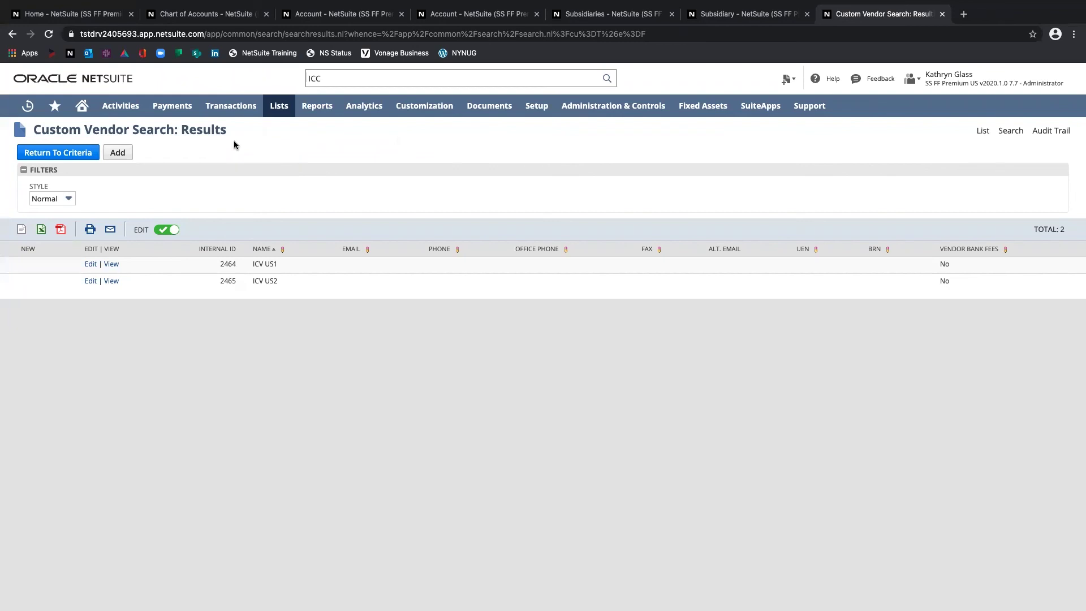
Open the form for making an intercompany journal entry.
{"action": "mouse_move", "coordinate": [281, 110]}
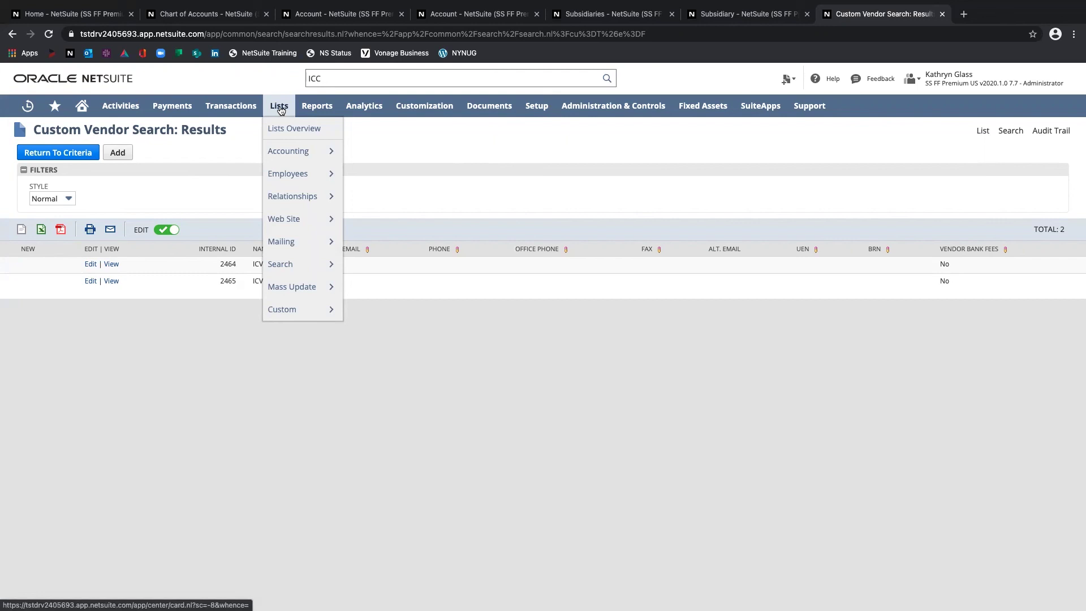
{"action": "mouse_move", "coordinate": [231, 106]}
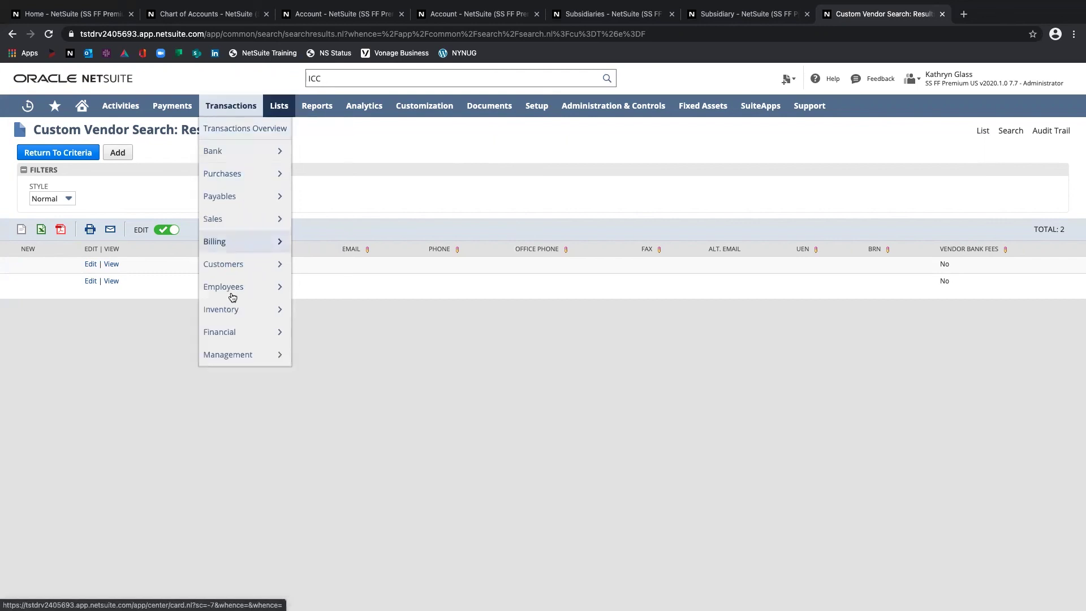
{"action": "mouse_move", "coordinate": [226, 332]}
{"action": "mouse_move", "coordinate": [392, 327]}
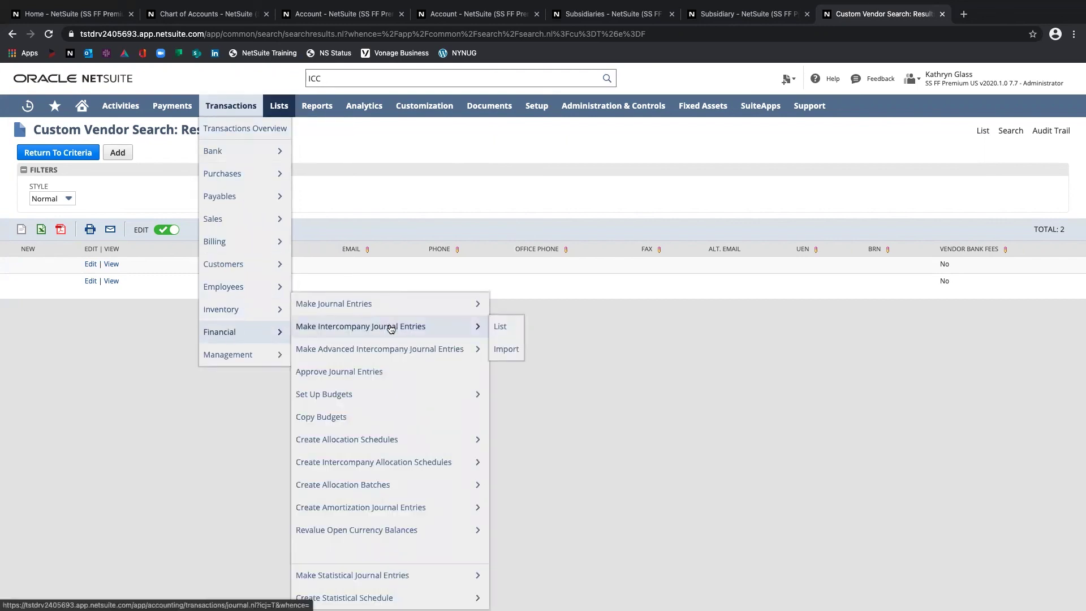